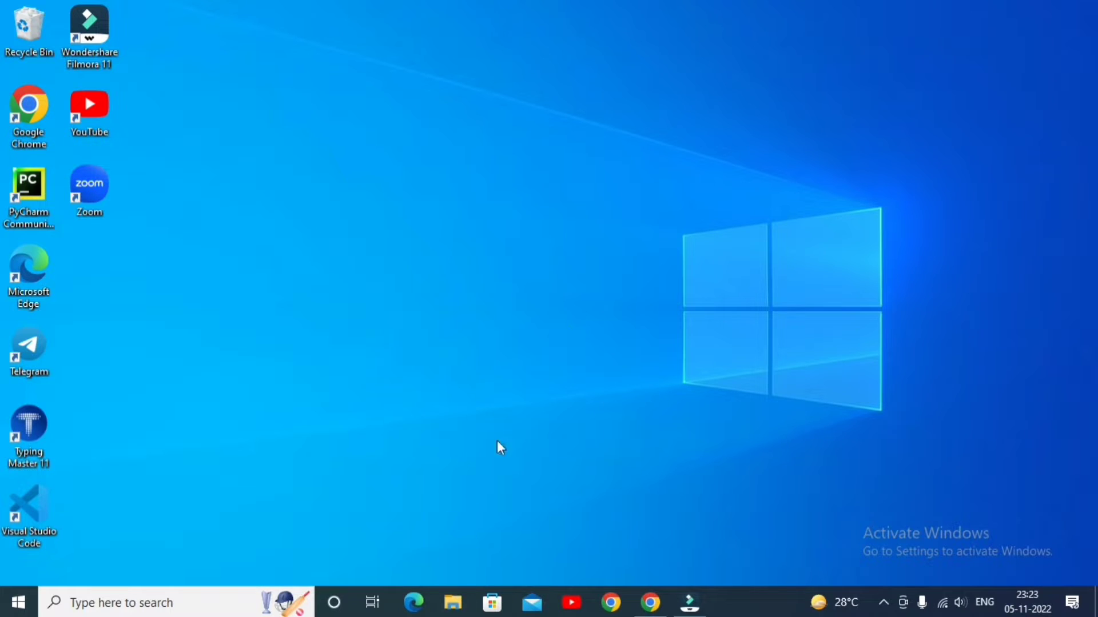
# Open This PC in File Explorer to show the computer's drives
pyautogui.click(455, 607)
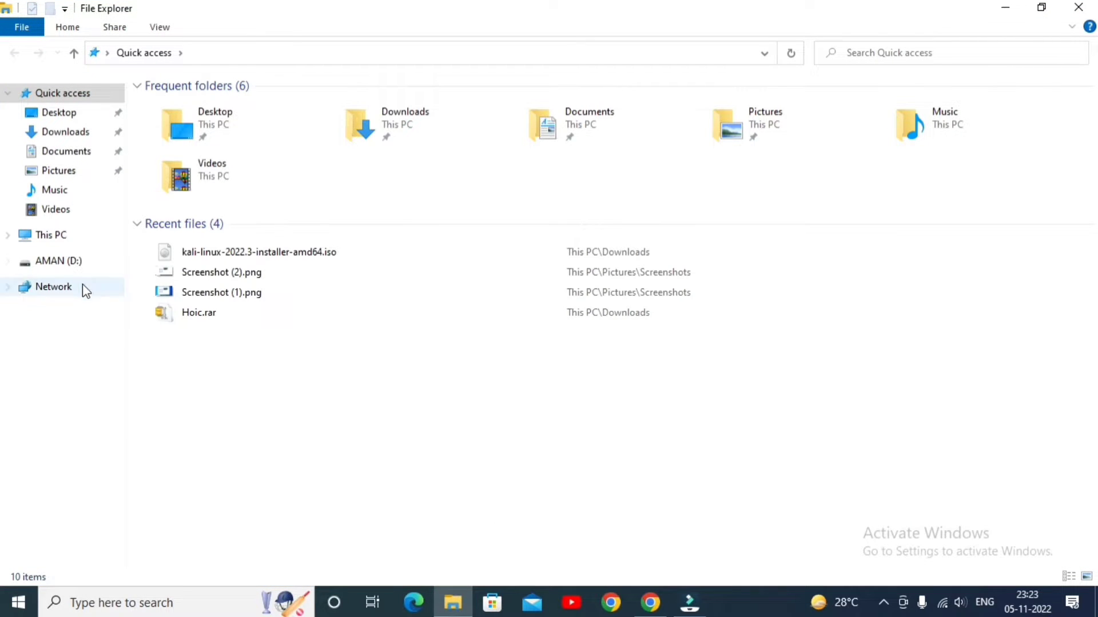
pyautogui.click(64, 237)
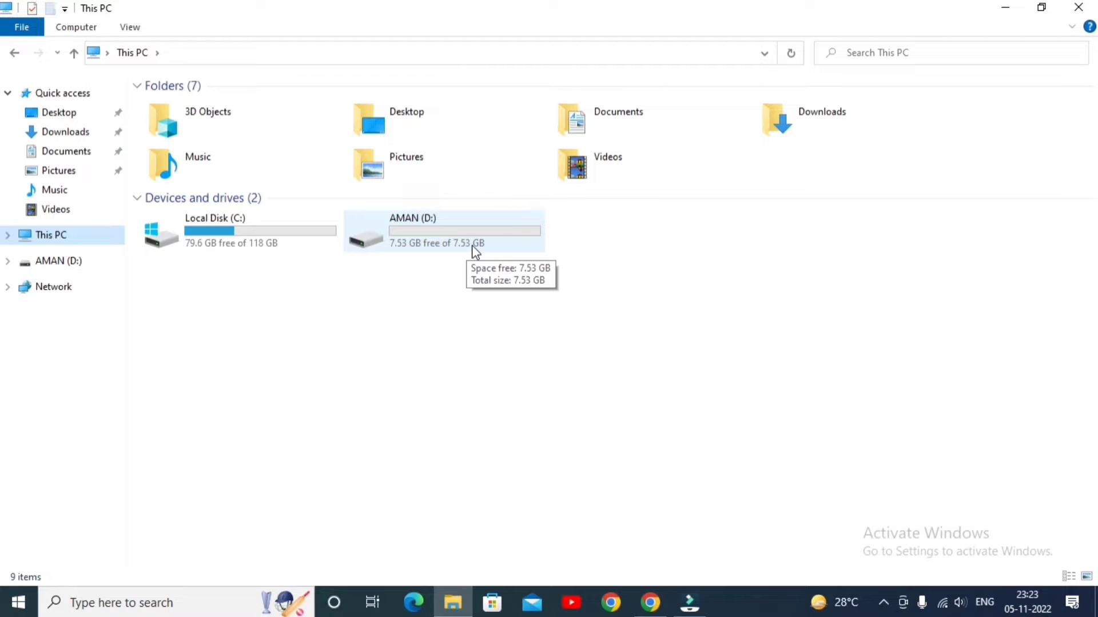
pyautogui.rightClick(441, 235)
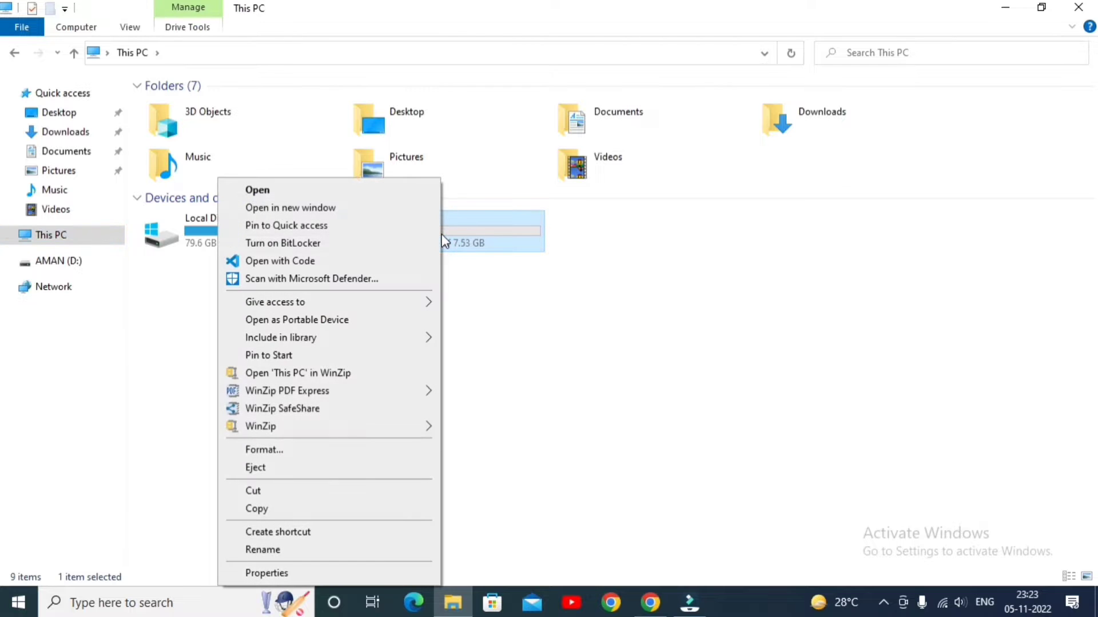
pyautogui.click(342, 455)
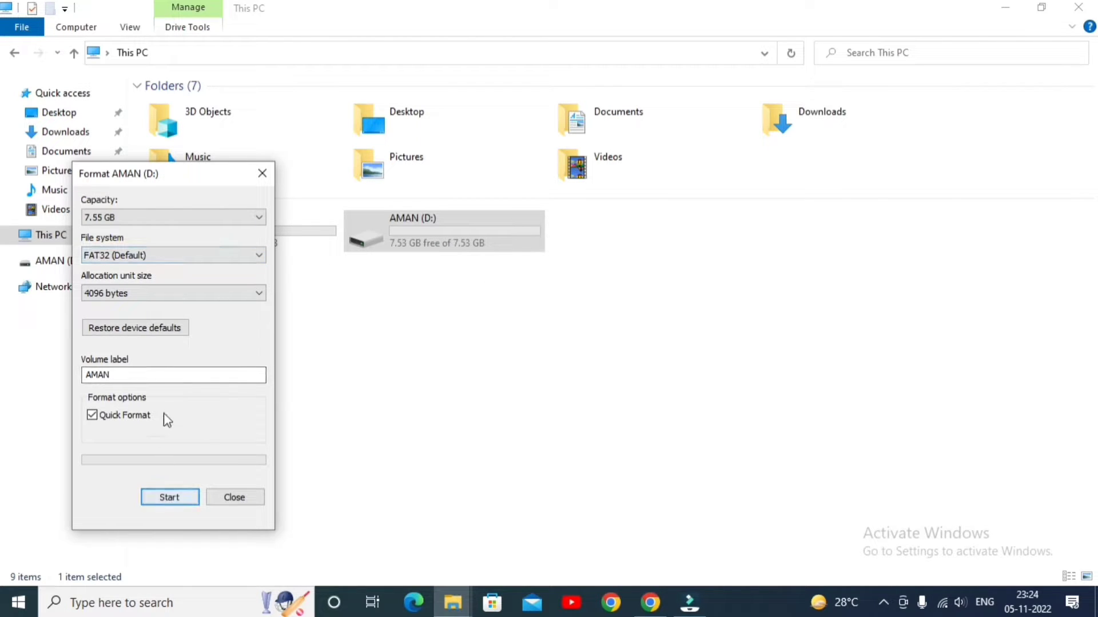
pyautogui.click(234, 496)
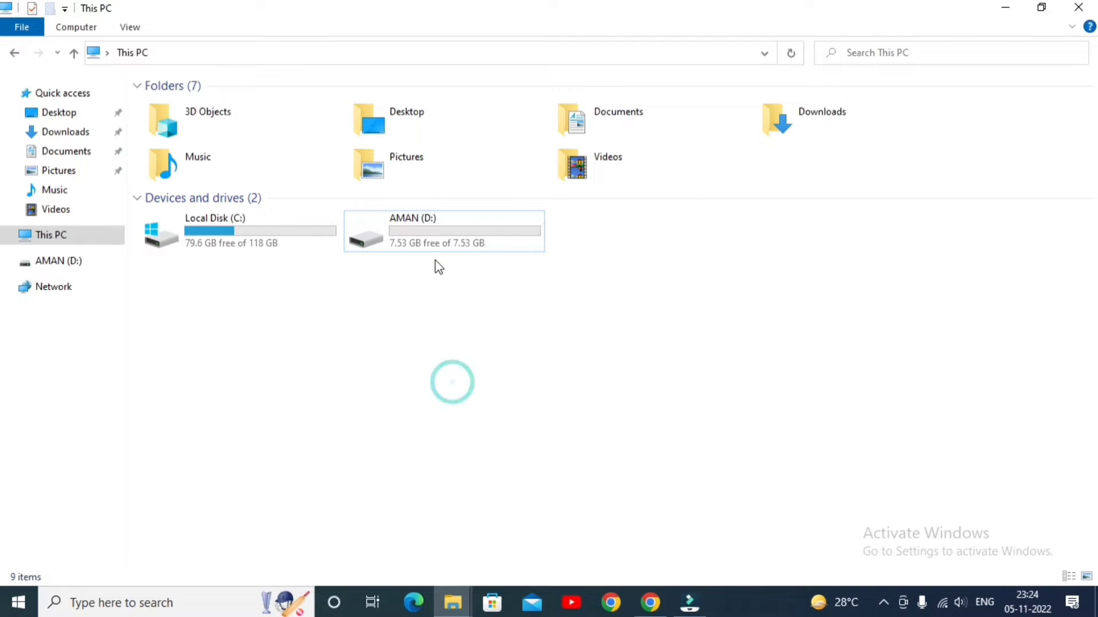
# Quick-format the USB drive D: as FAT32 with a 4096-byte allocation unit size, and minimize File Explorer
pyautogui.rightClick(437, 229)
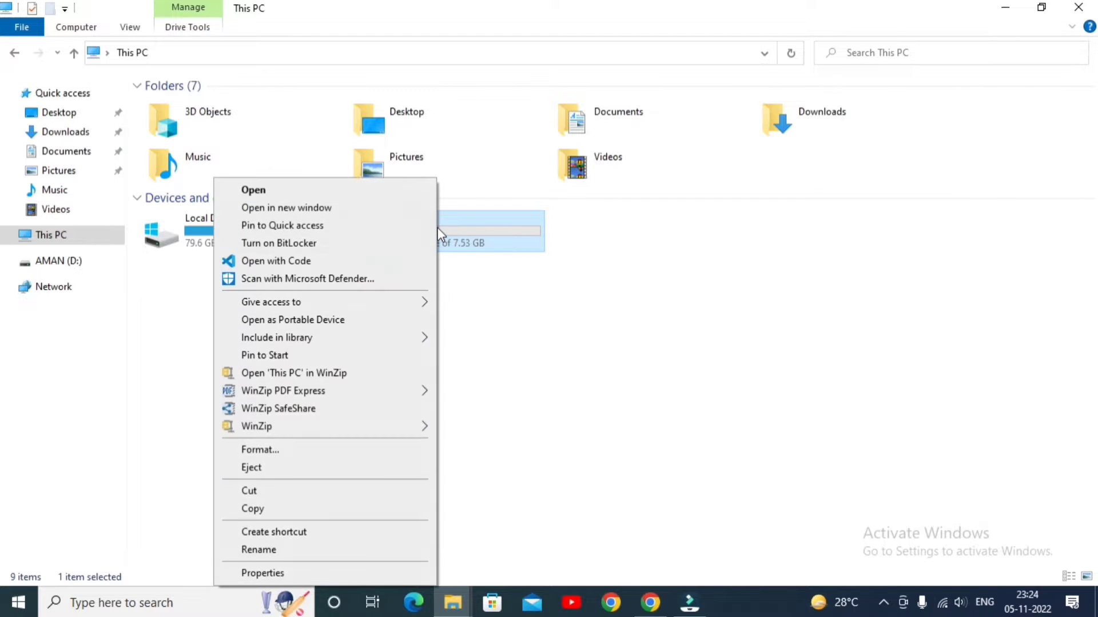
pyautogui.click(275, 454)
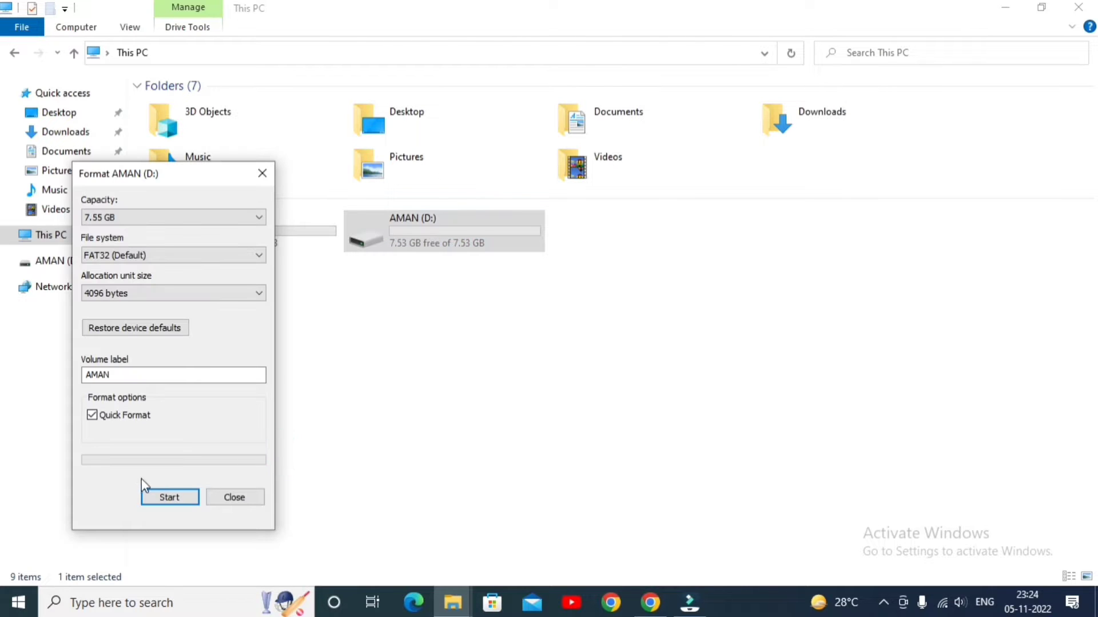
pyautogui.click(171, 498)
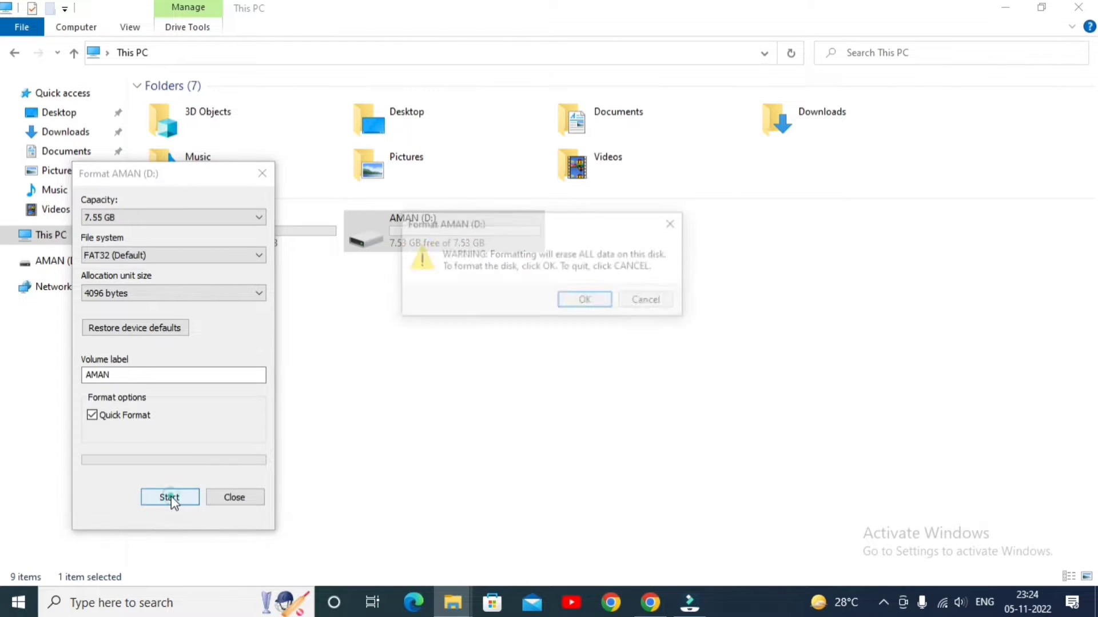
pyautogui.click(587, 301)
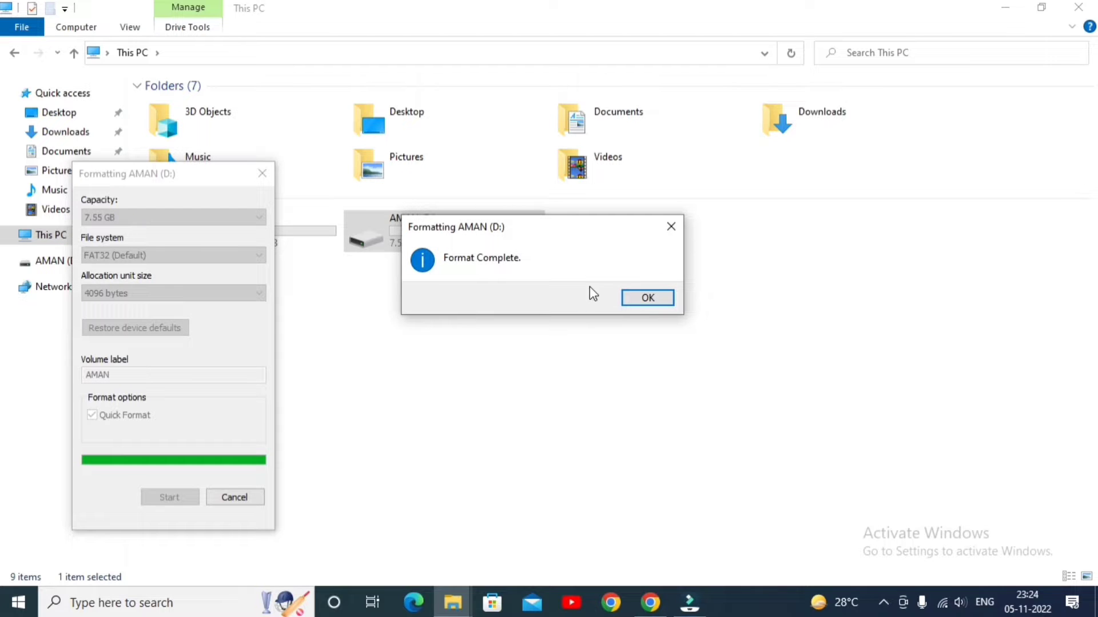
pyautogui.click(645, 297)
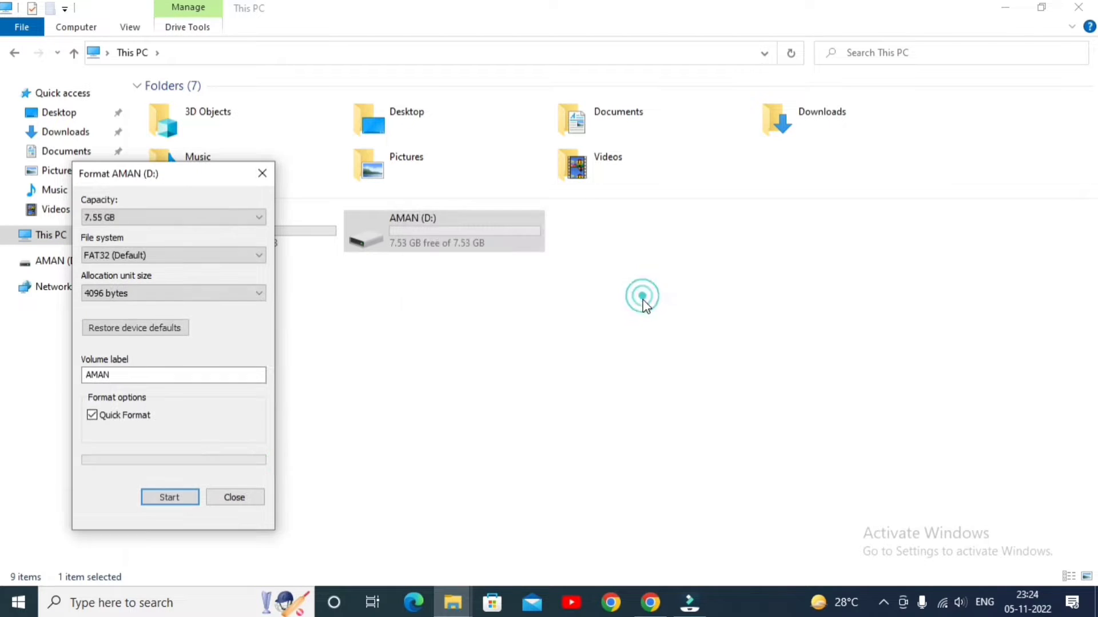
pyautogui.click(263, 174)
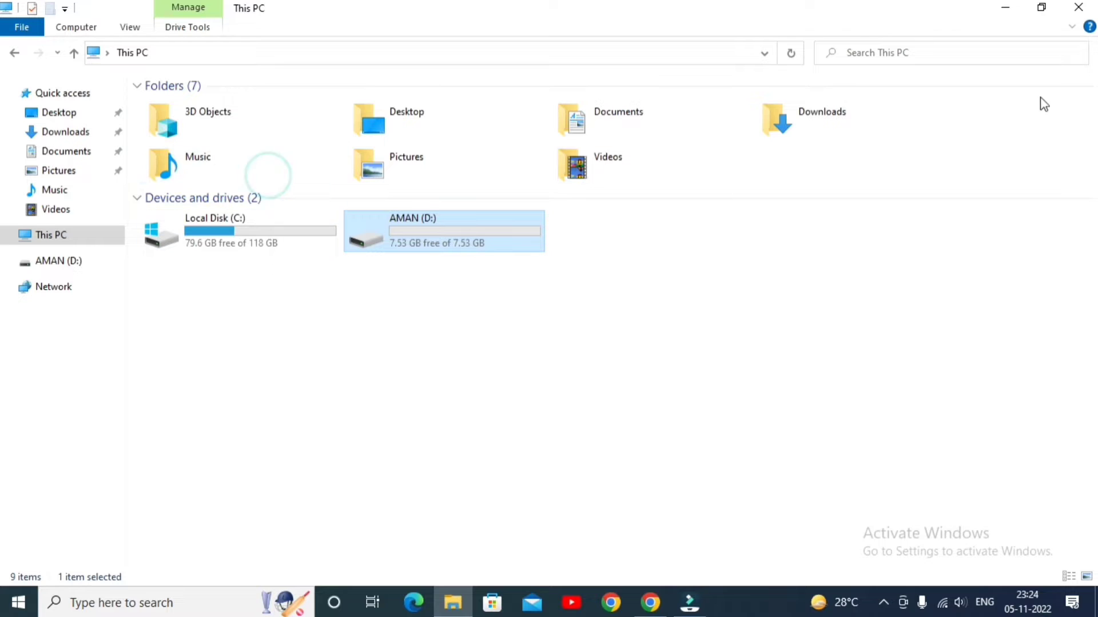
pyautogui.click(1005, 10)
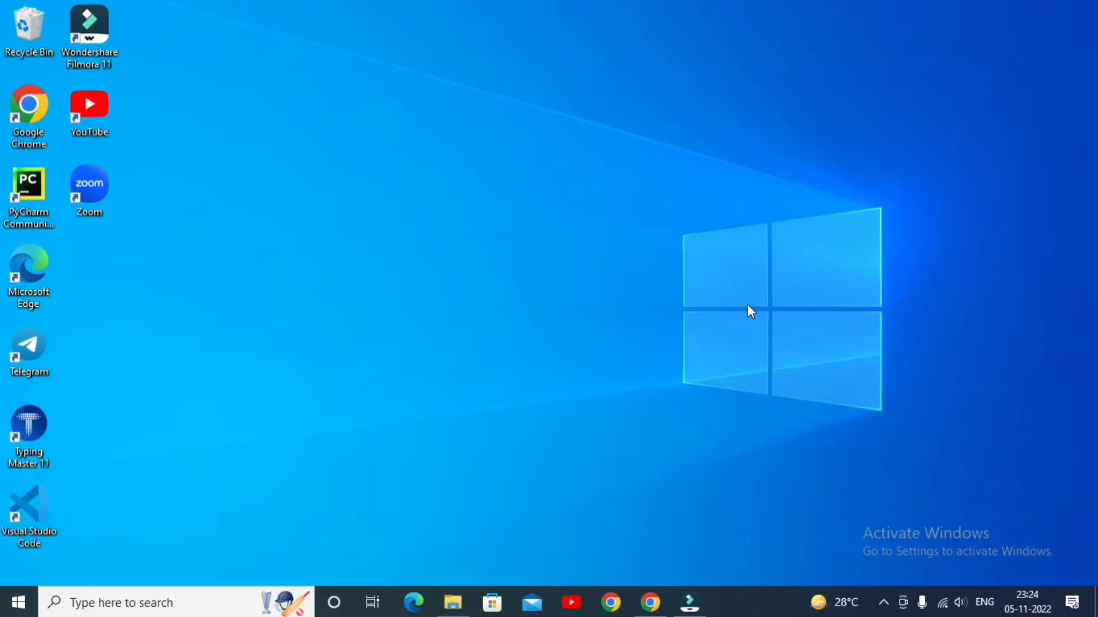
# Switch to Google Chrome, search Google for rufus and open the official rufus.ie website
pyautogui.click(650, 603)
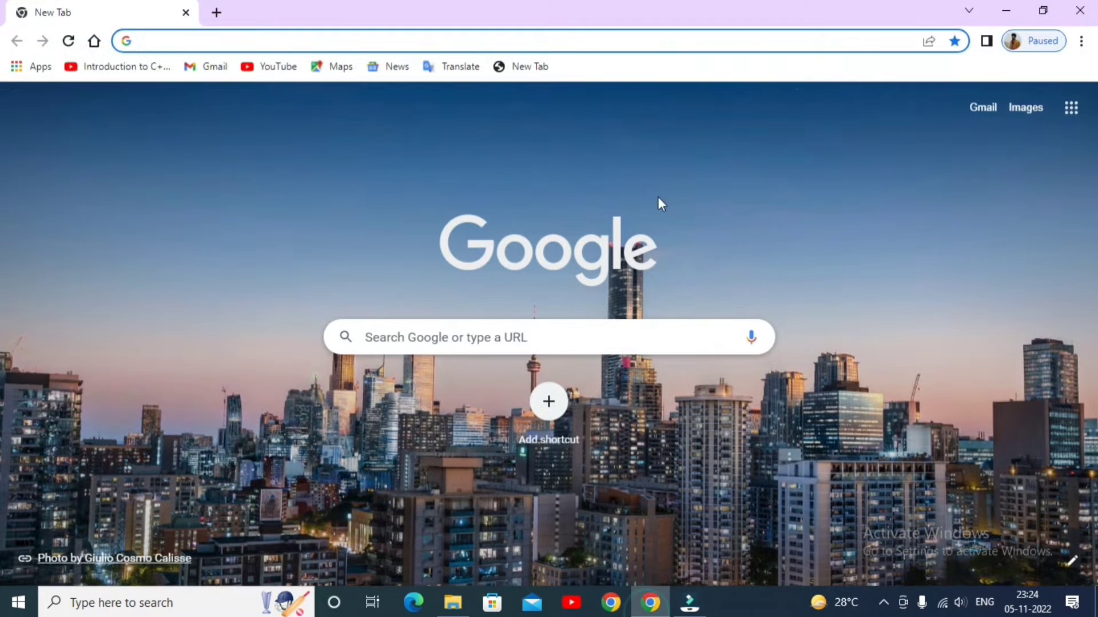
pyautogui.click(493, 350)
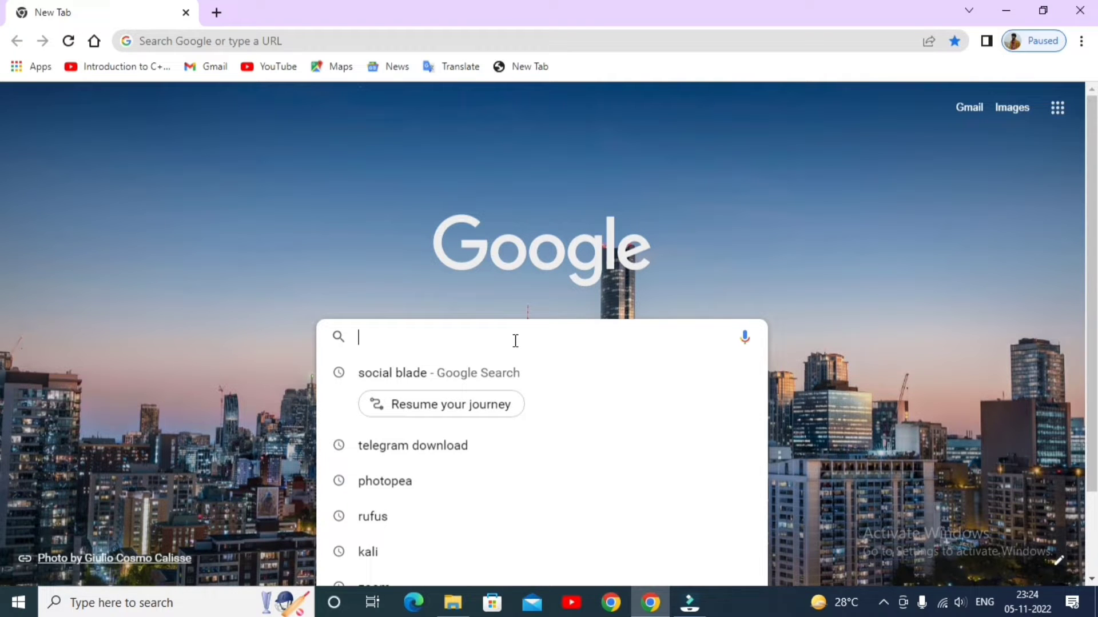
pyautogui.write('ru')
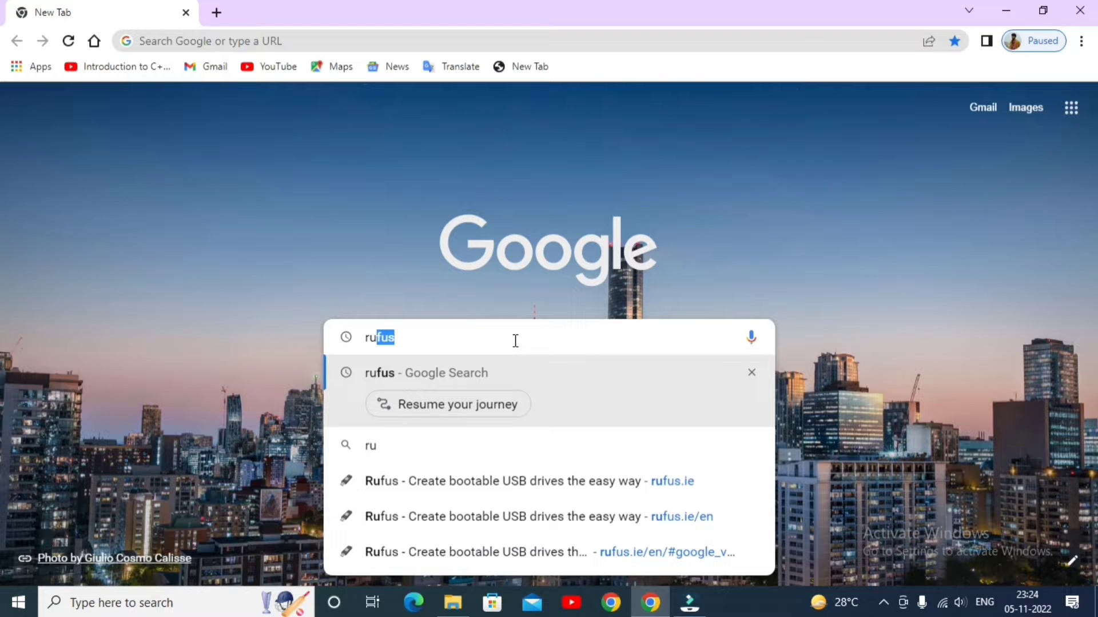
pyautogui.write('fus')
pyautogui.press('Return')
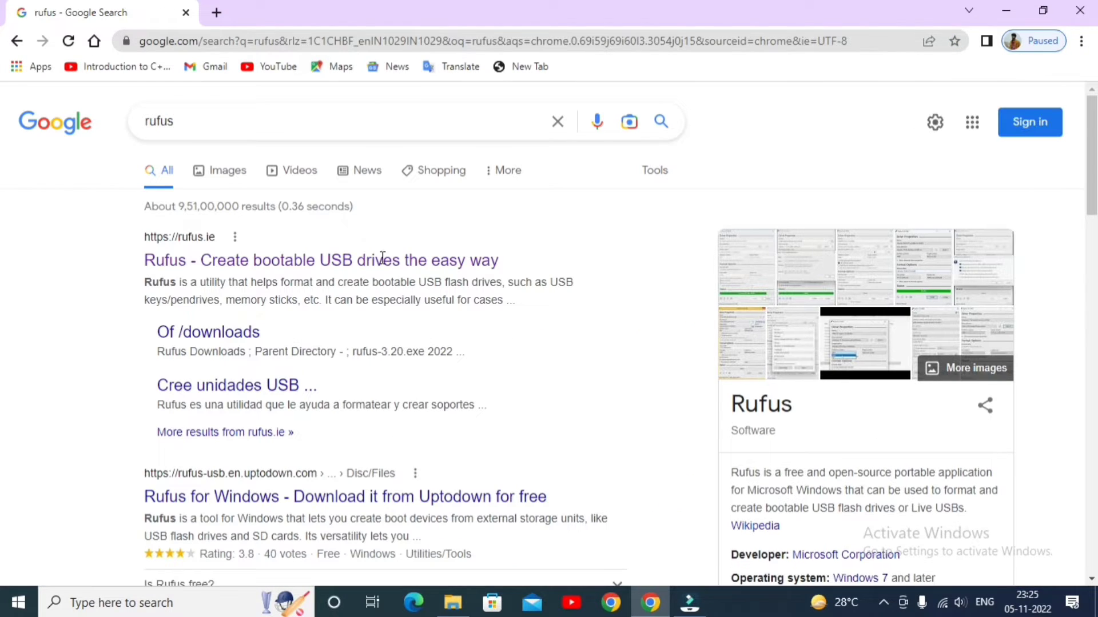
pyautogui.click(184, 244)
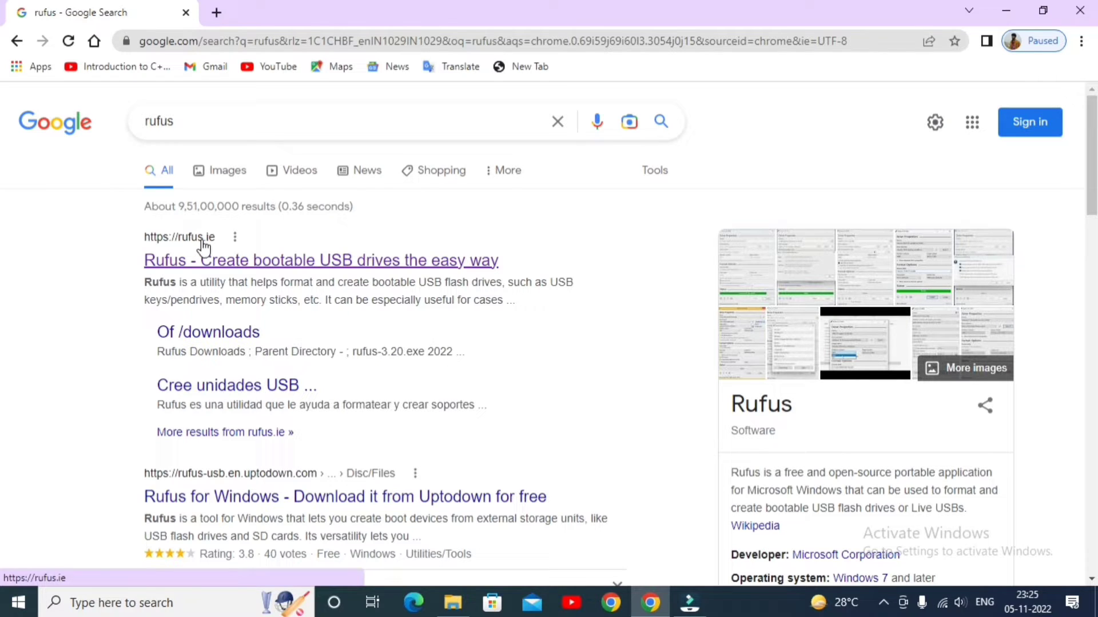
pyautogui.click(228, 264)
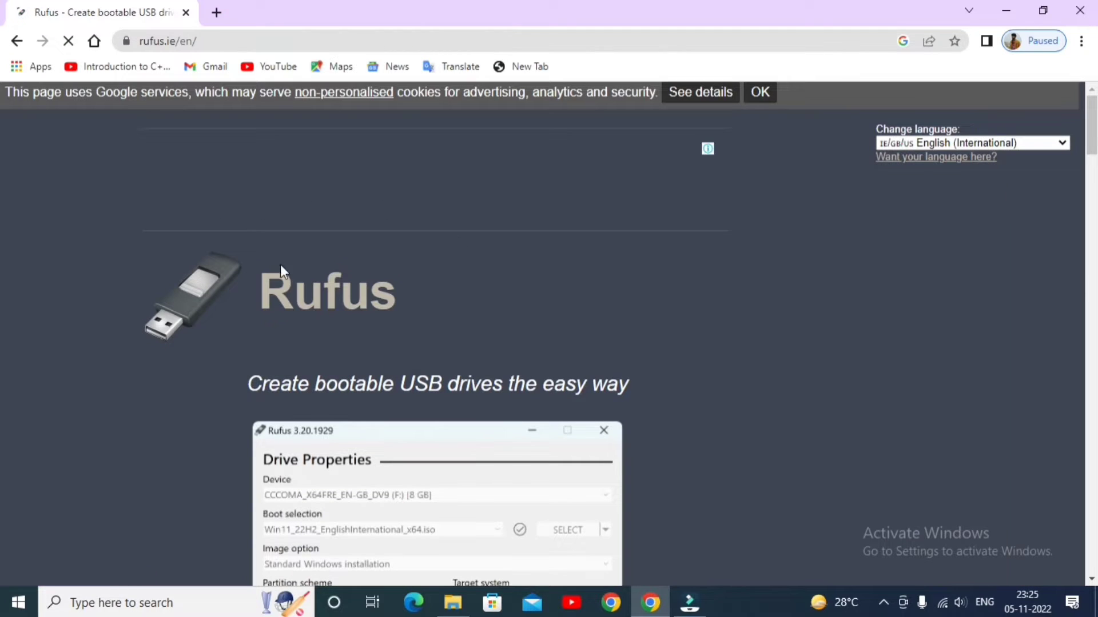
# Download Rufus 3.20 Portable from the site's Download section and dismiss the advertisement
pyautogui.scroll(-10, 398, 314)
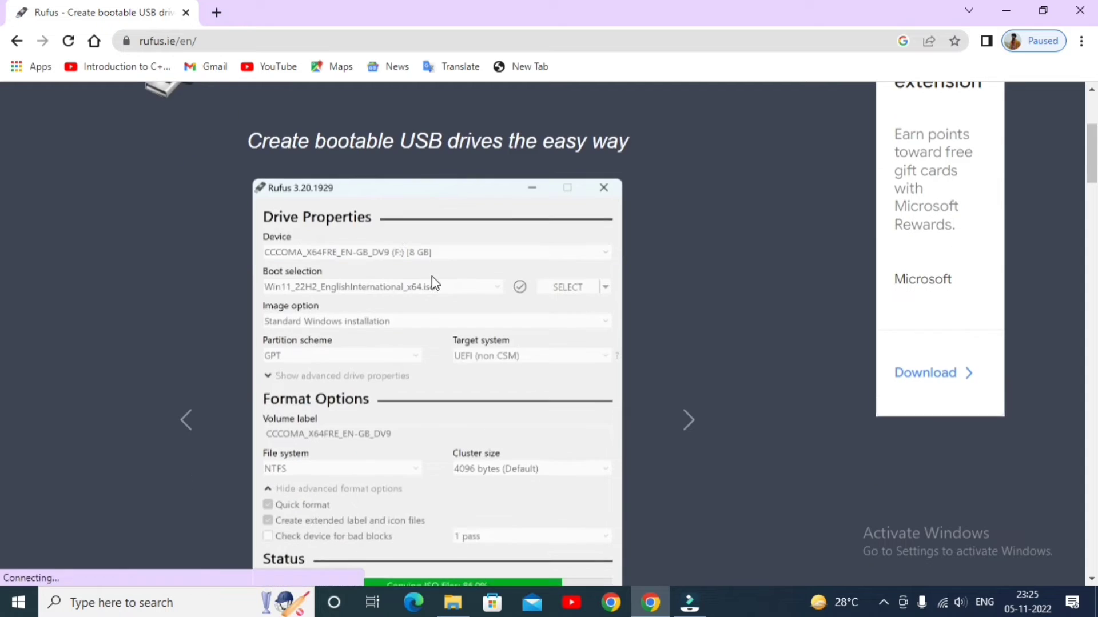
pyautogui.scroll(-7, 433, 301)
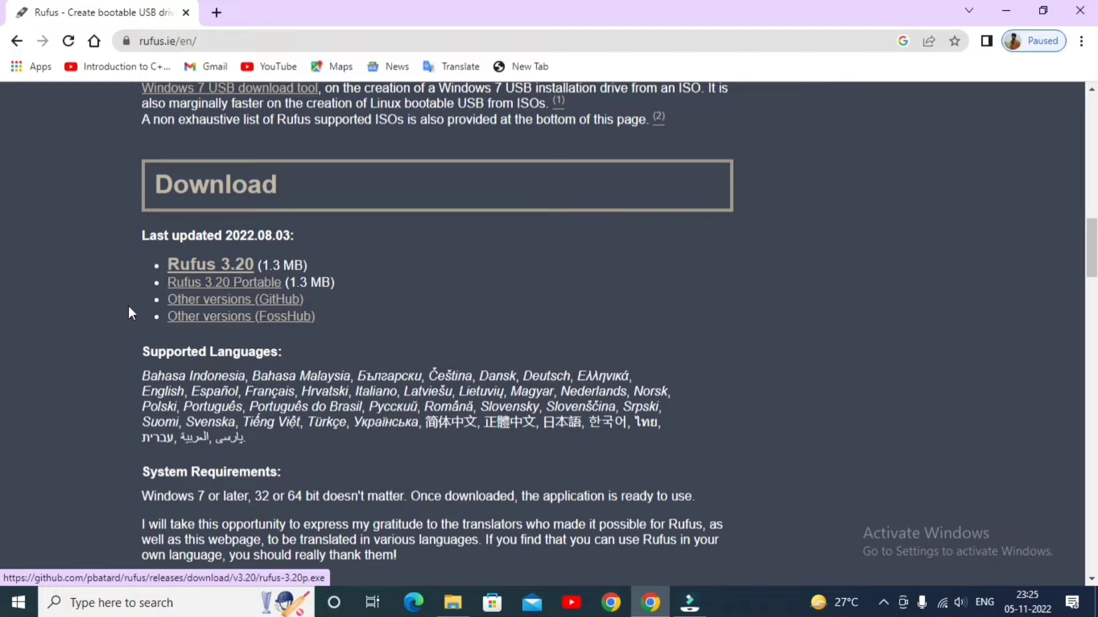
pyautogui.click(215, 286)
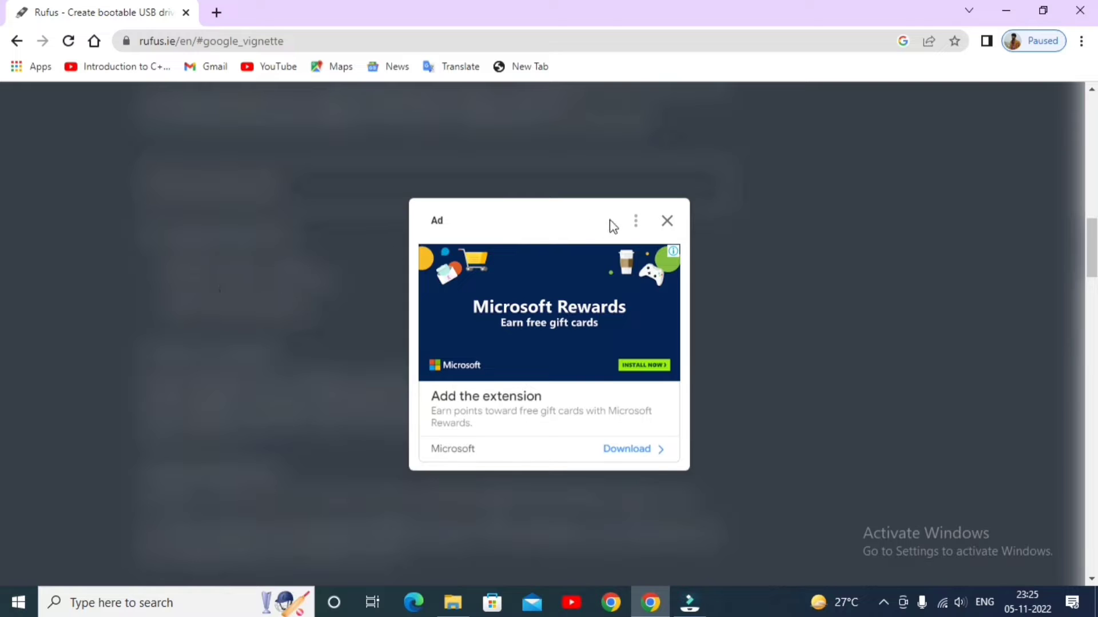
pyautogui.click(666, 221)
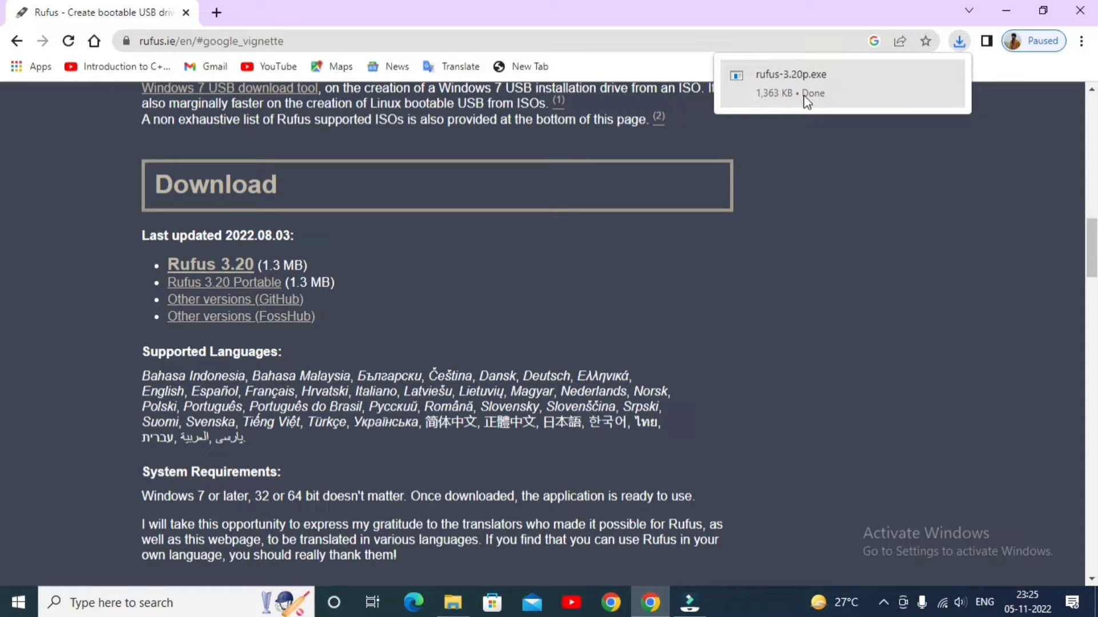
# Open the browser's download history in a new tab to check the downloaded files
pyautogui.click(217, 13)
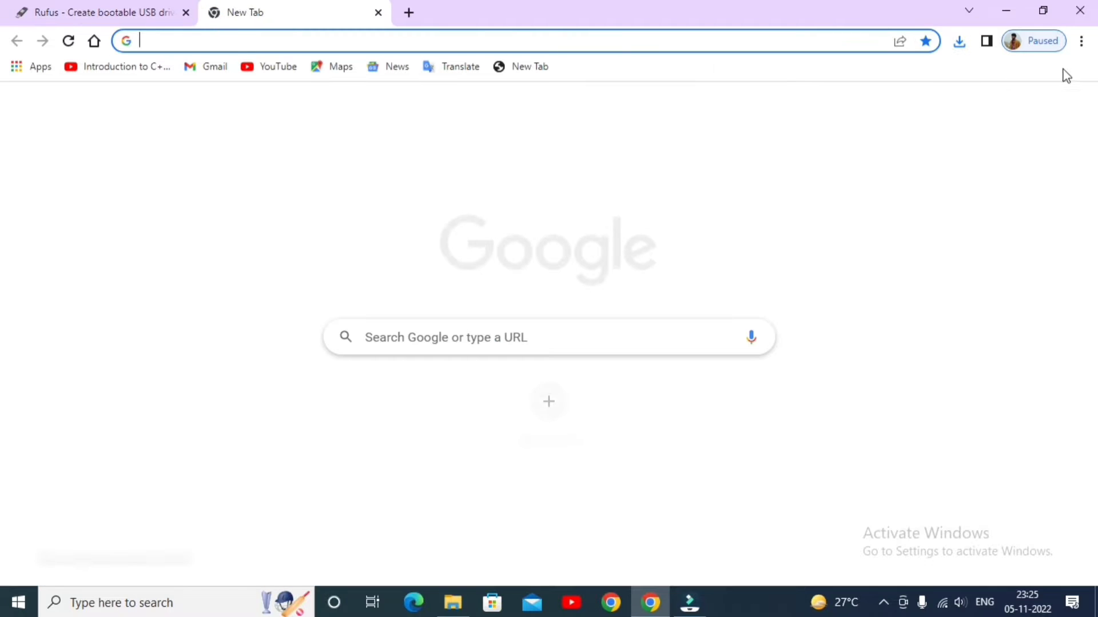
pyautogui.click(1081, 41)
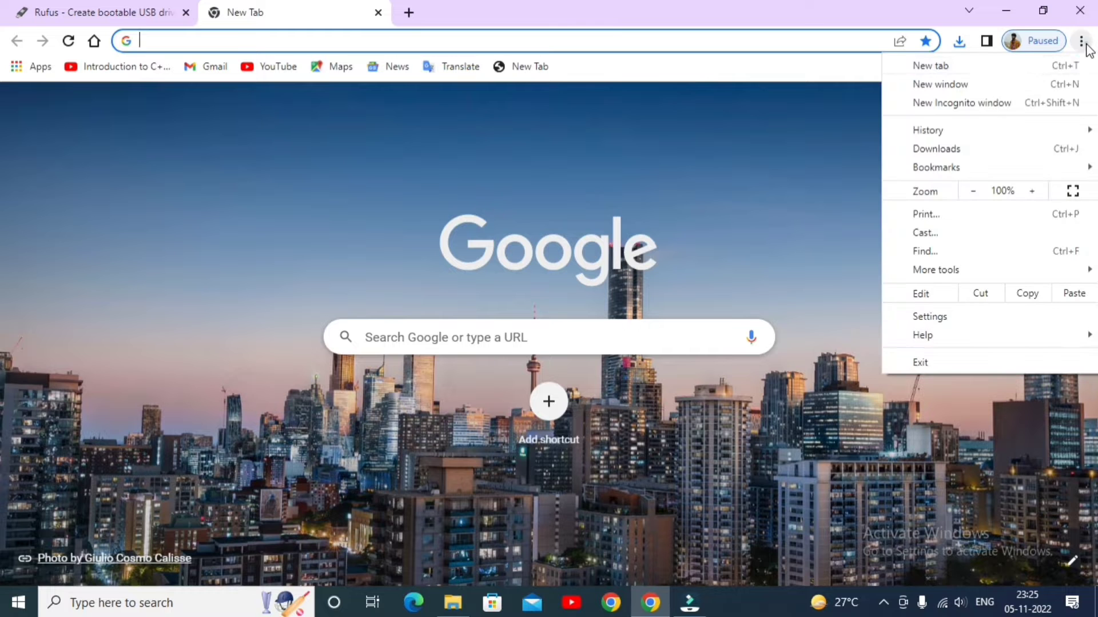
pyautogui.click(969, 151)
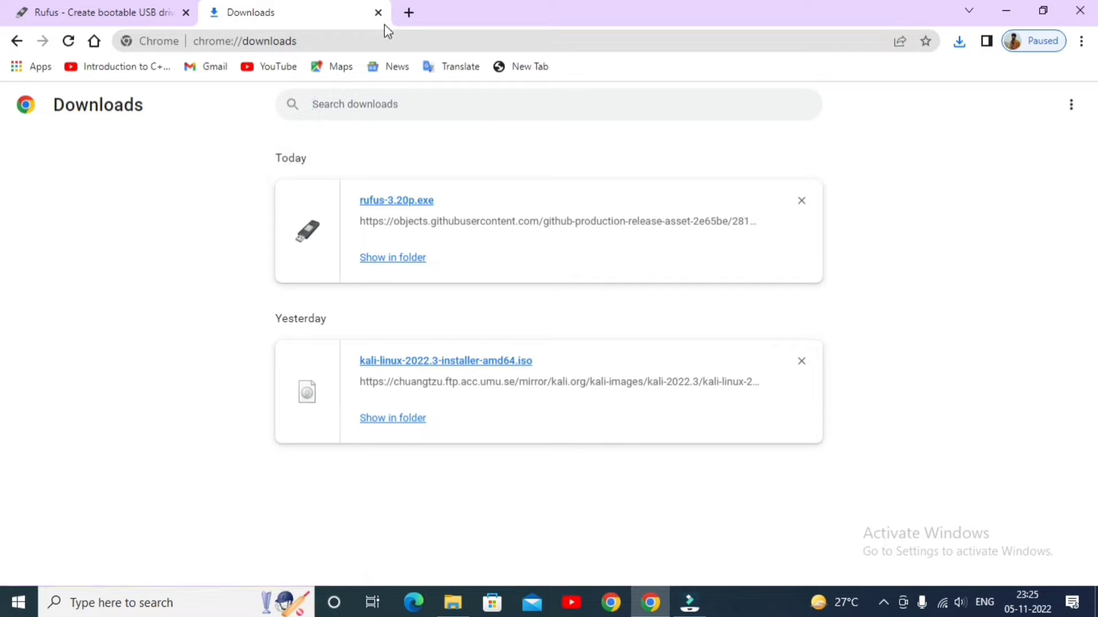
# Search Google for kali linux in a new tab and open the official kali.org website
pyautogui.click(408, 12)
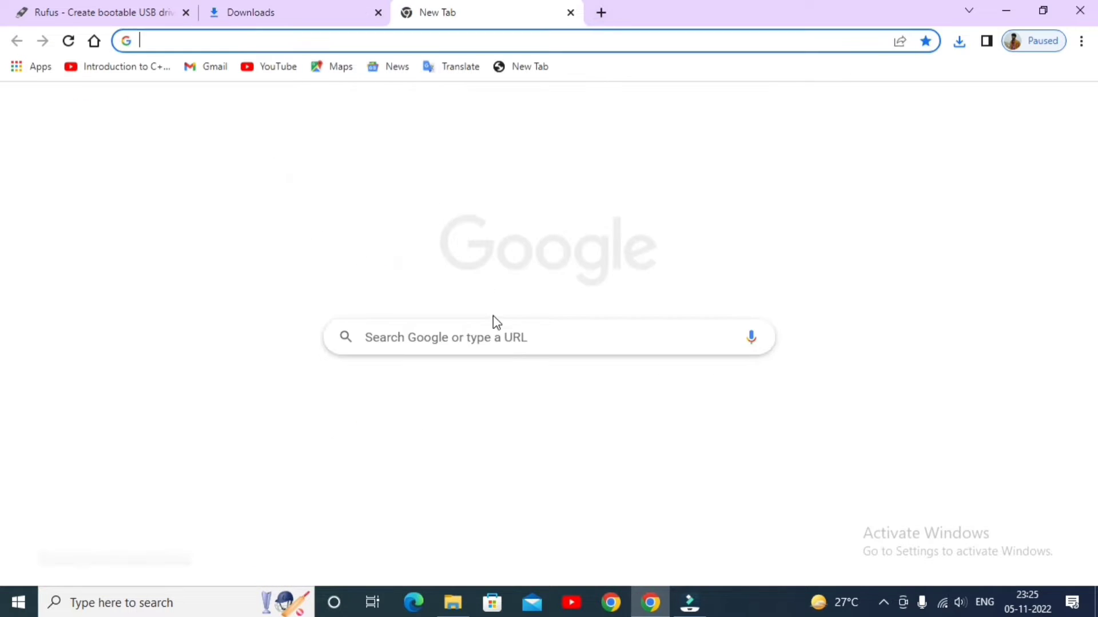
pyautogui.click(497, 338)
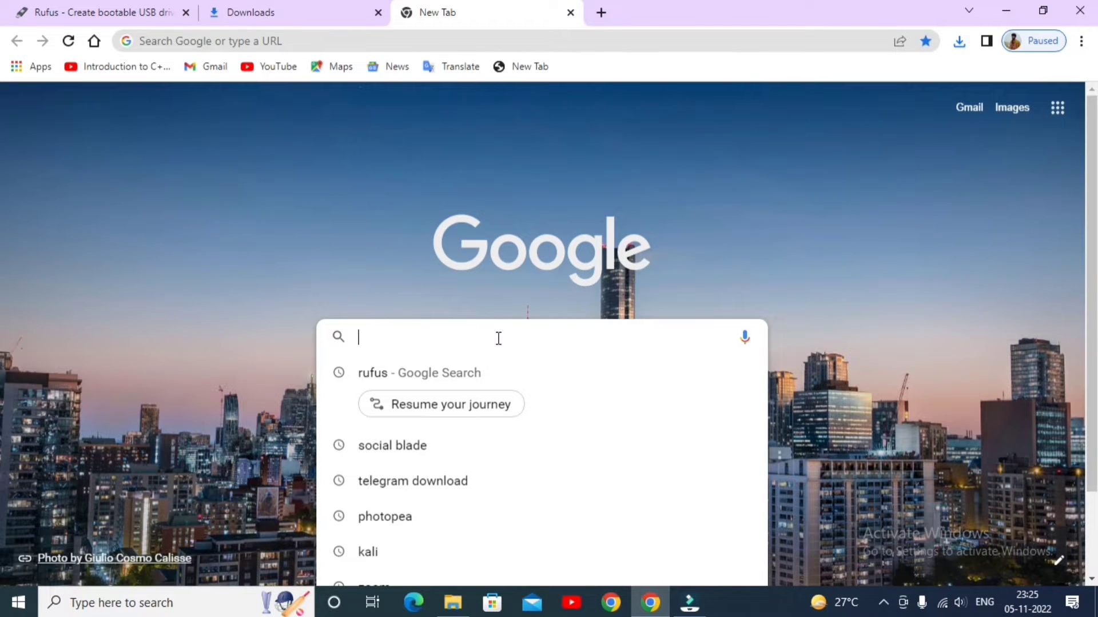
pyautogui.write('kali l')
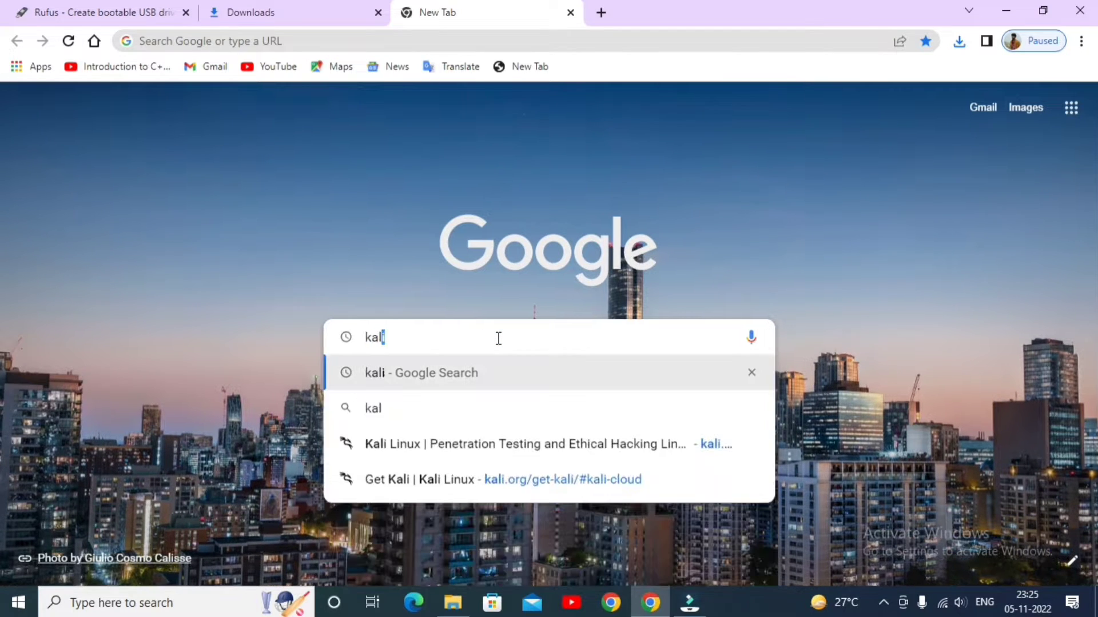
pyautogui.write('i')
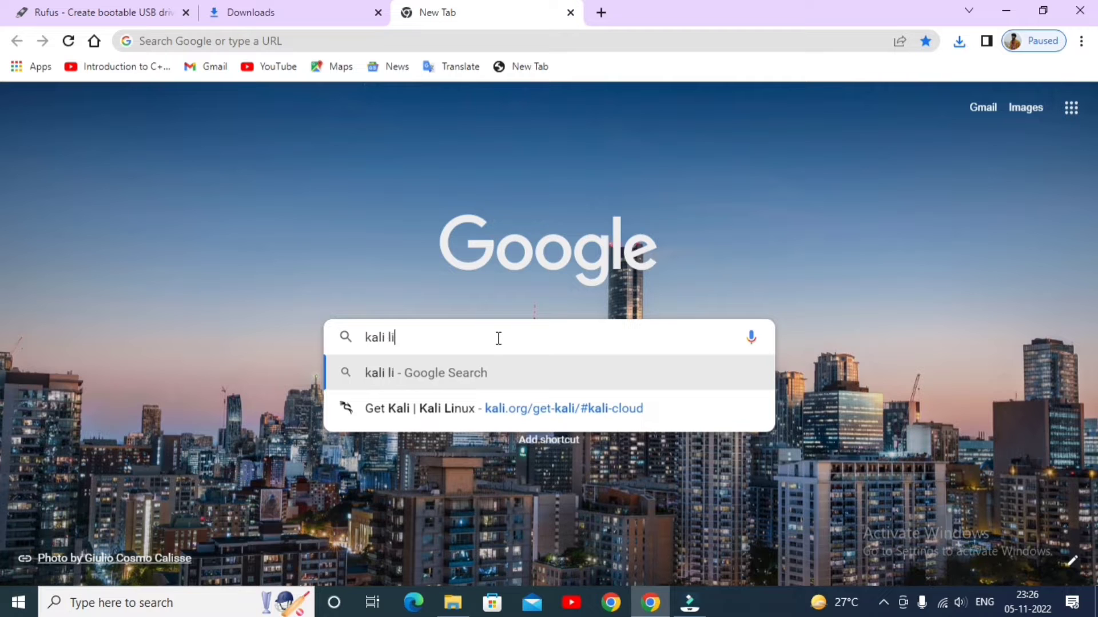
pyautogui.write('nux')
pyautogui.press('Return')
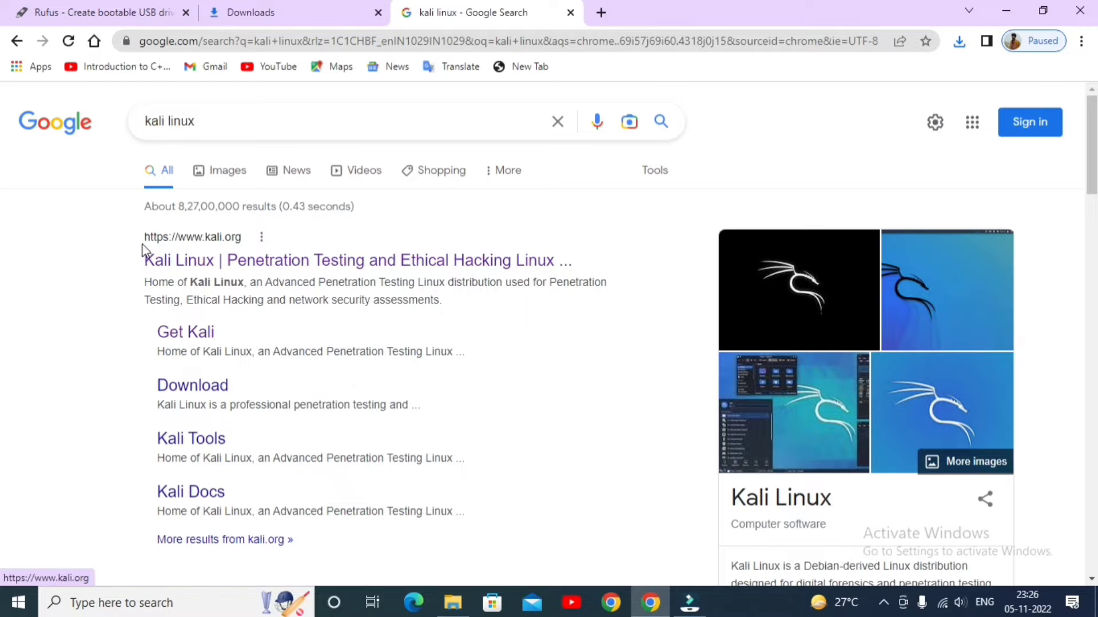
pyautogui.click(213, 262)
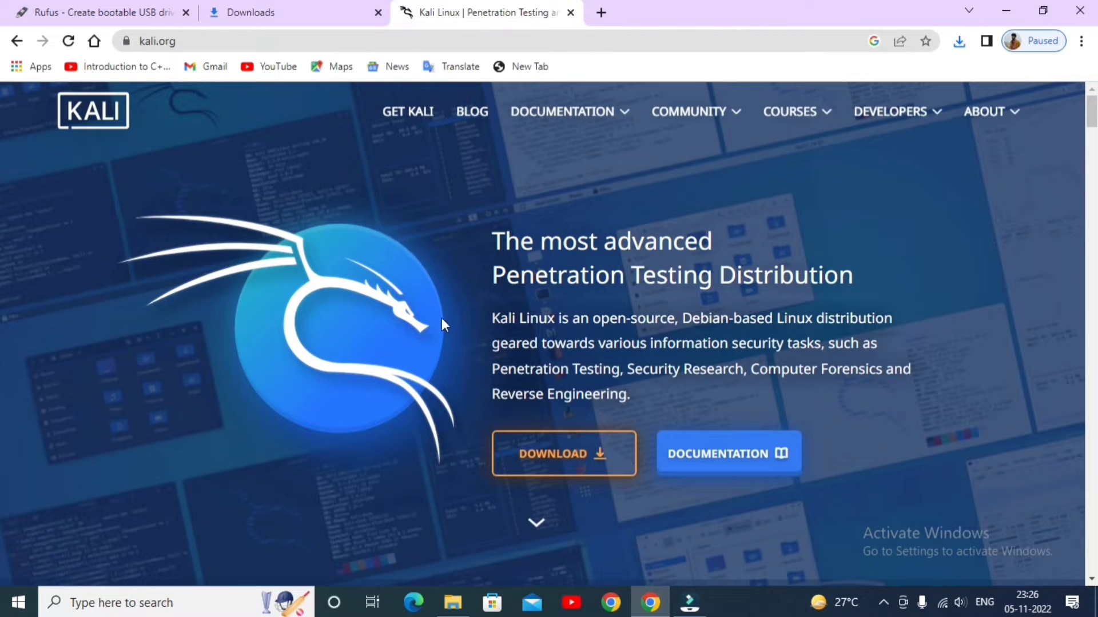
# Open the Kali Linux download page and look through its platform options as far as Live Boot
pyautogui.scroll(-2, 334, 337)
pyautogui.scroll(2, 335, 338)
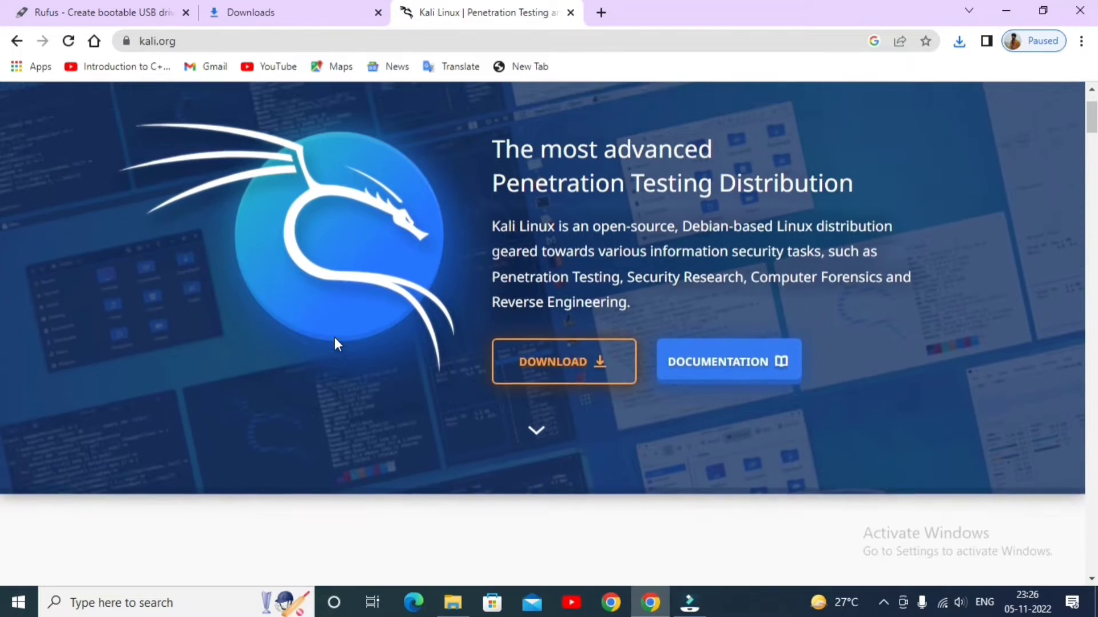
pyautogui.click(546, 461)
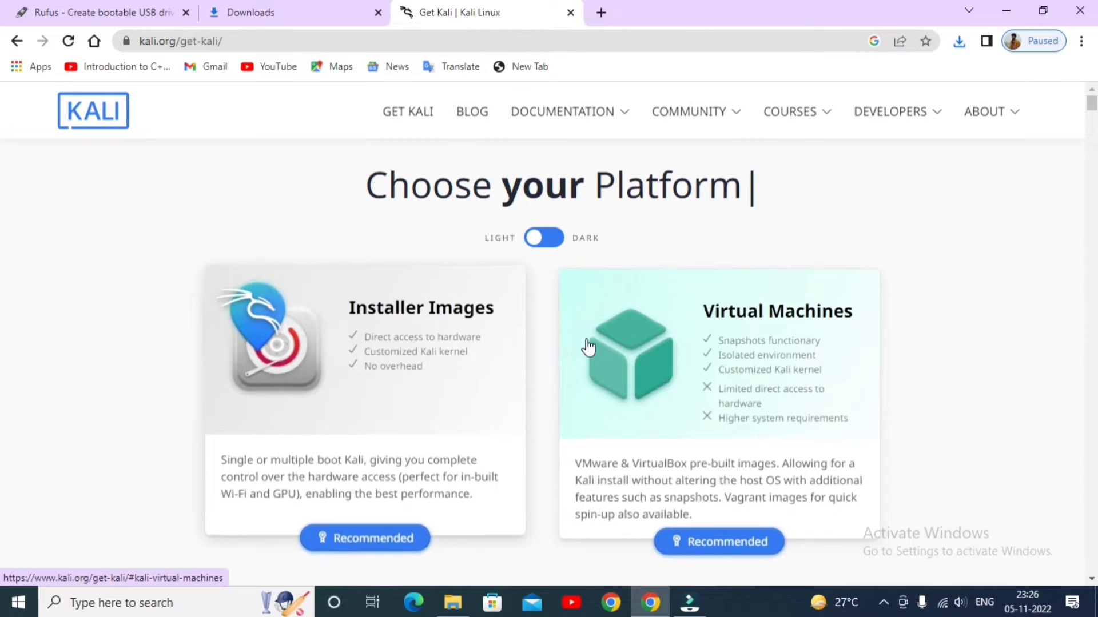
pyautogui.scroll(-3, 685, 227)
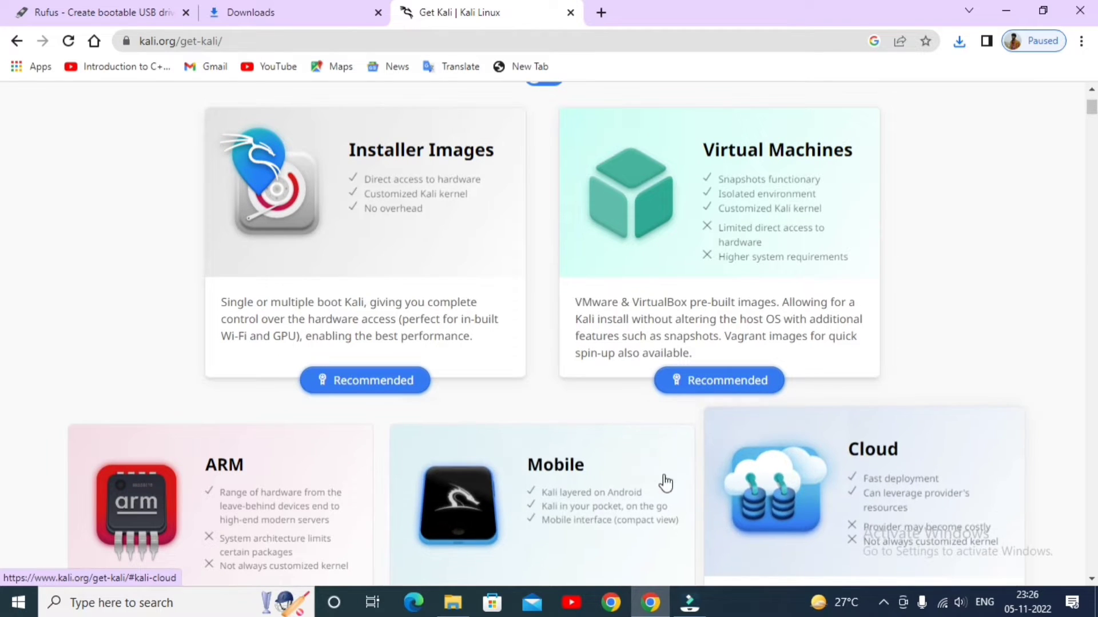
pyautogui.scroll(-3, 212, 430)
pyautogui.scroll(-4, 458, 420)
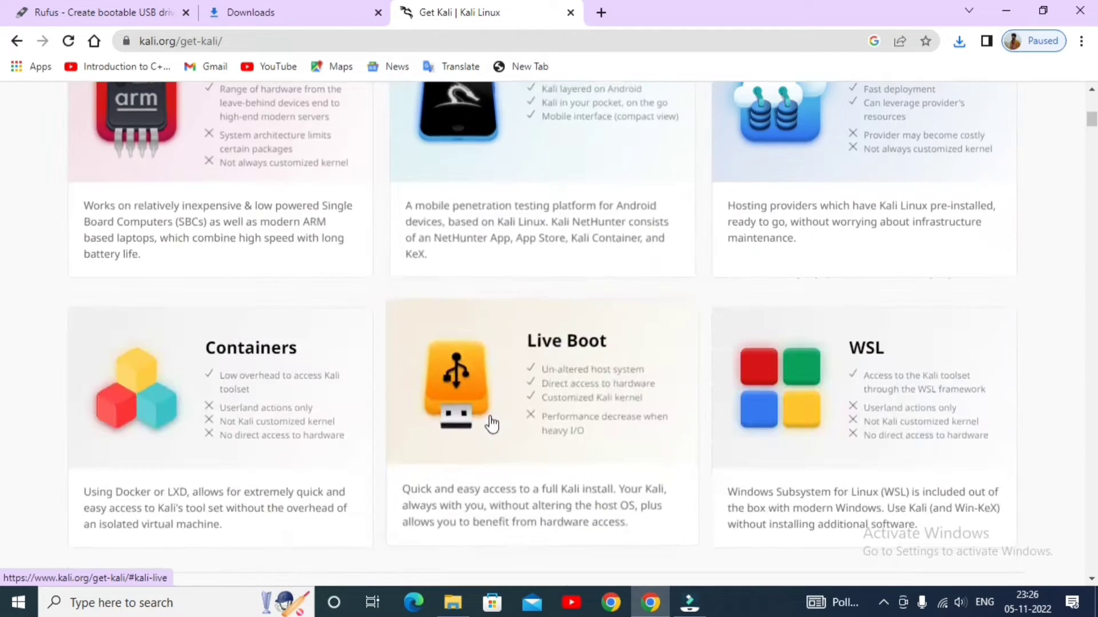
# Open the Installer Images section of the Kali download page and go to the Kali Linux 2022.3 images
pyautogui.scroll(10, 554, 434)
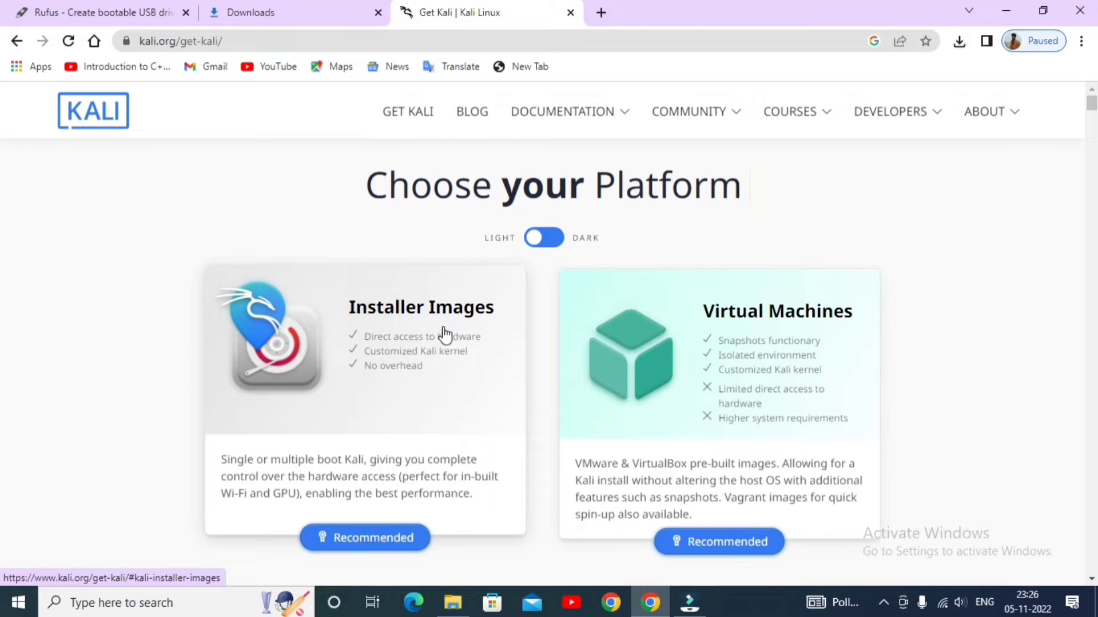
pyautogui.click(434, 382)
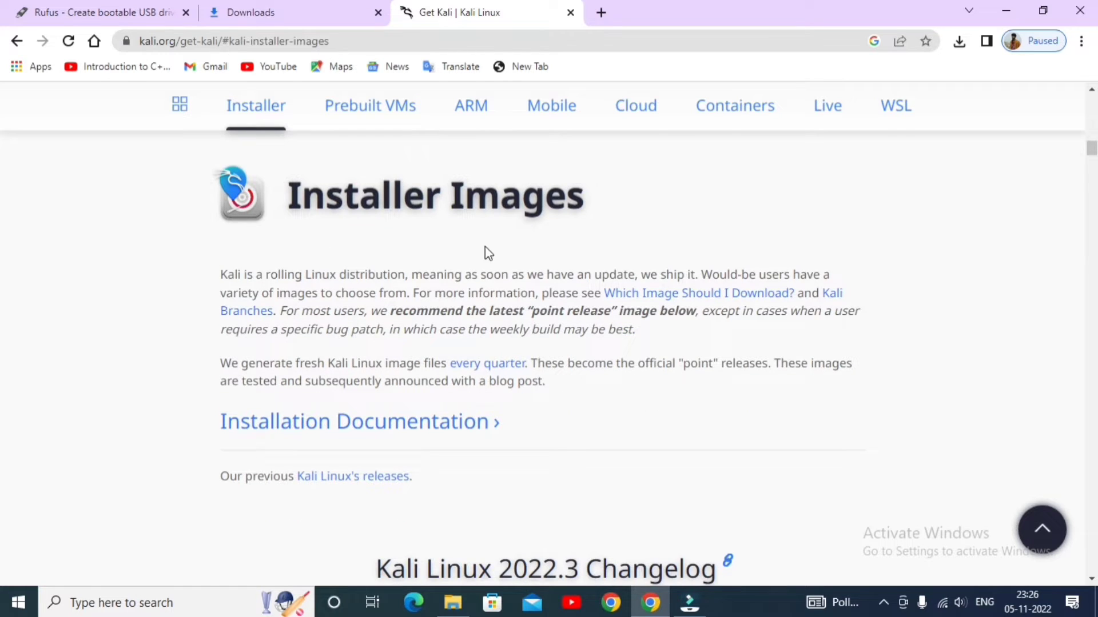
pyautogui.scroll(-3, 414, 444)
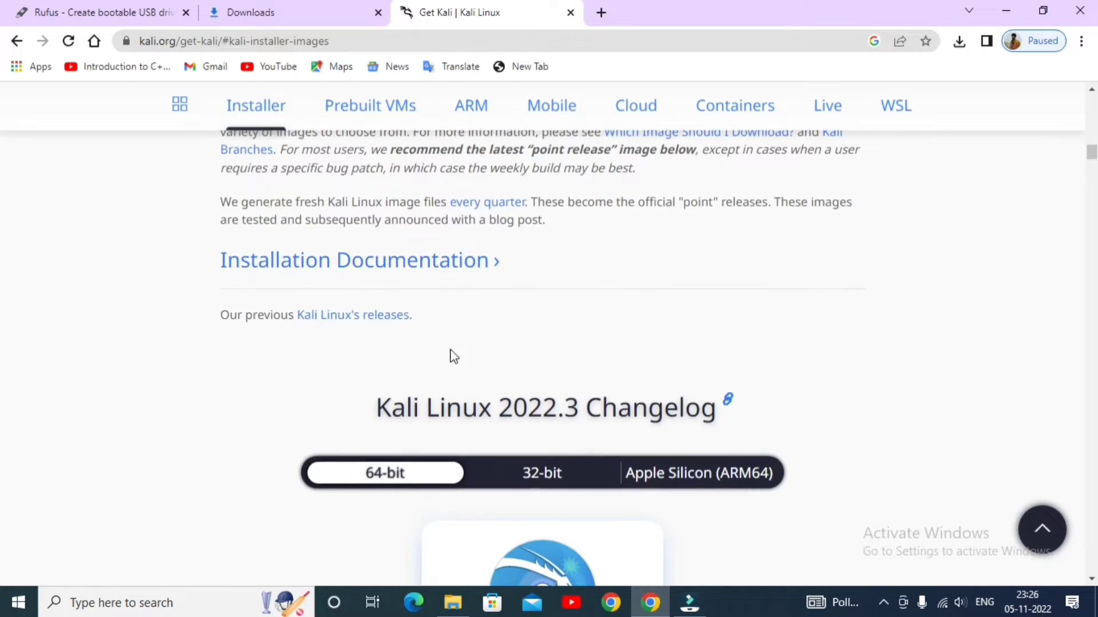
pyautogui.scroll(-4, 527, 359)
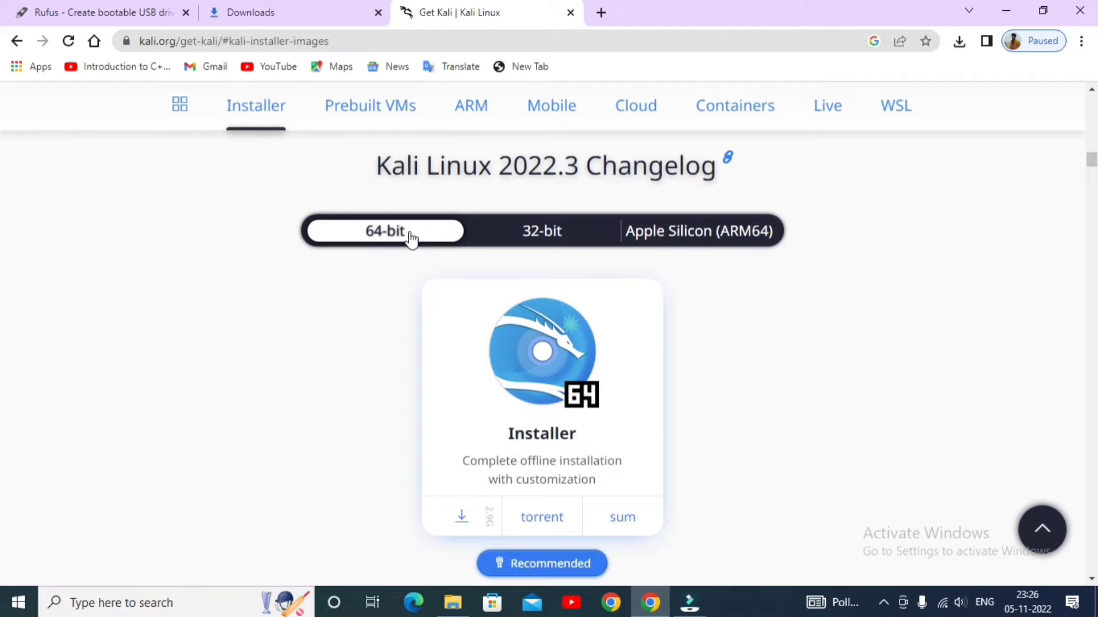
# Look through the 32-bit and Apple Silicon (ARM64) installer images, and return to the 64-bit ones
pyautogui.click(532, 233)
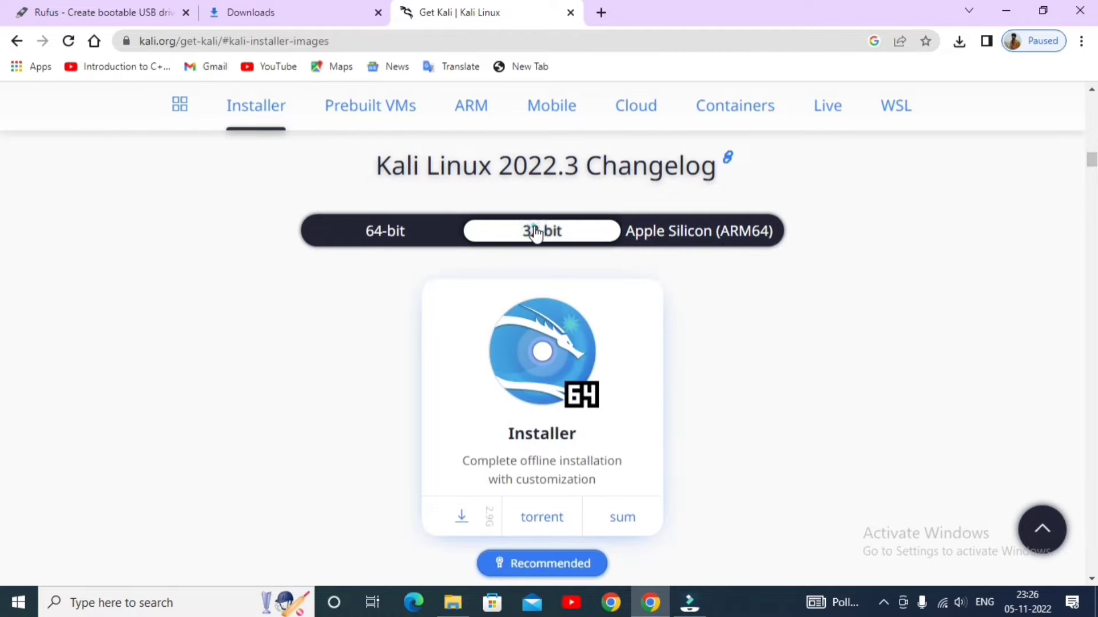
pyautogui.click(672, 233)
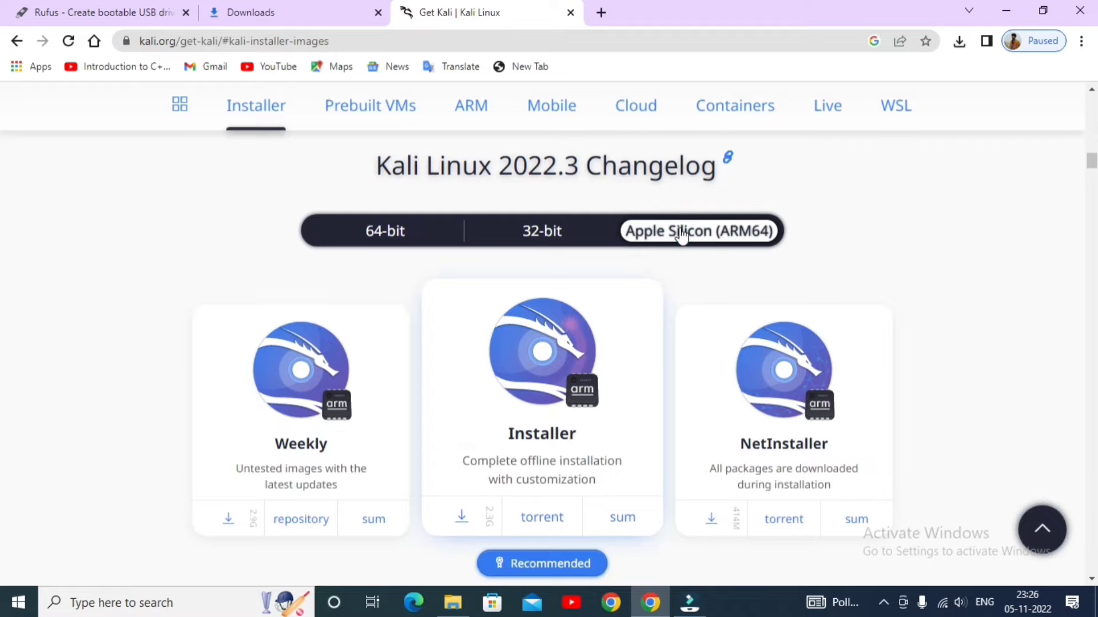
pyautogui.click(546, 233)
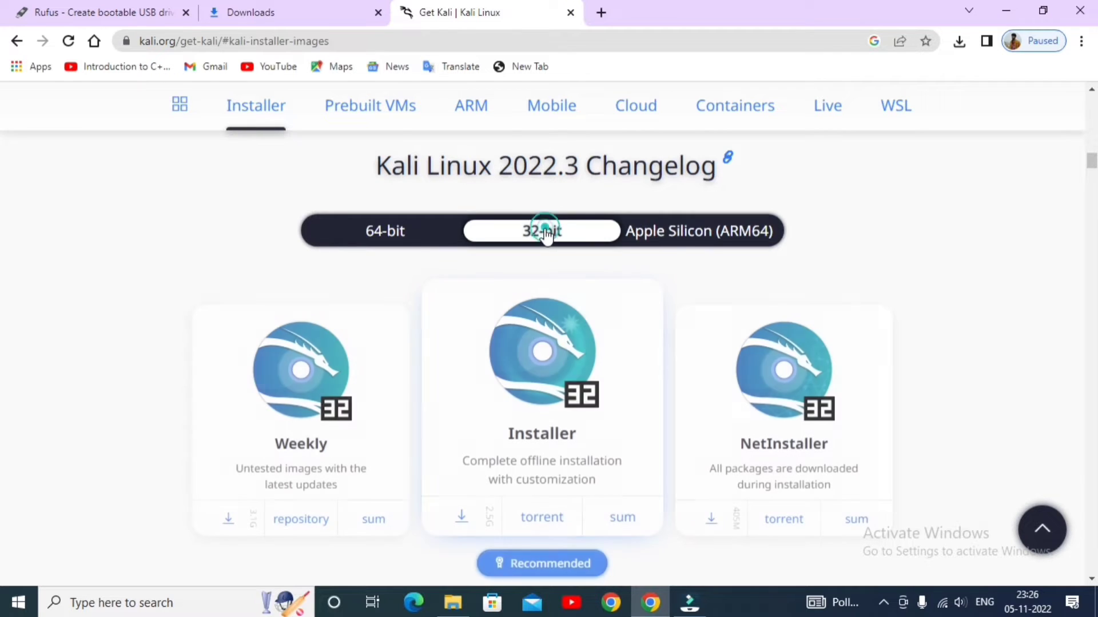
pyautogui.click(384, 234)
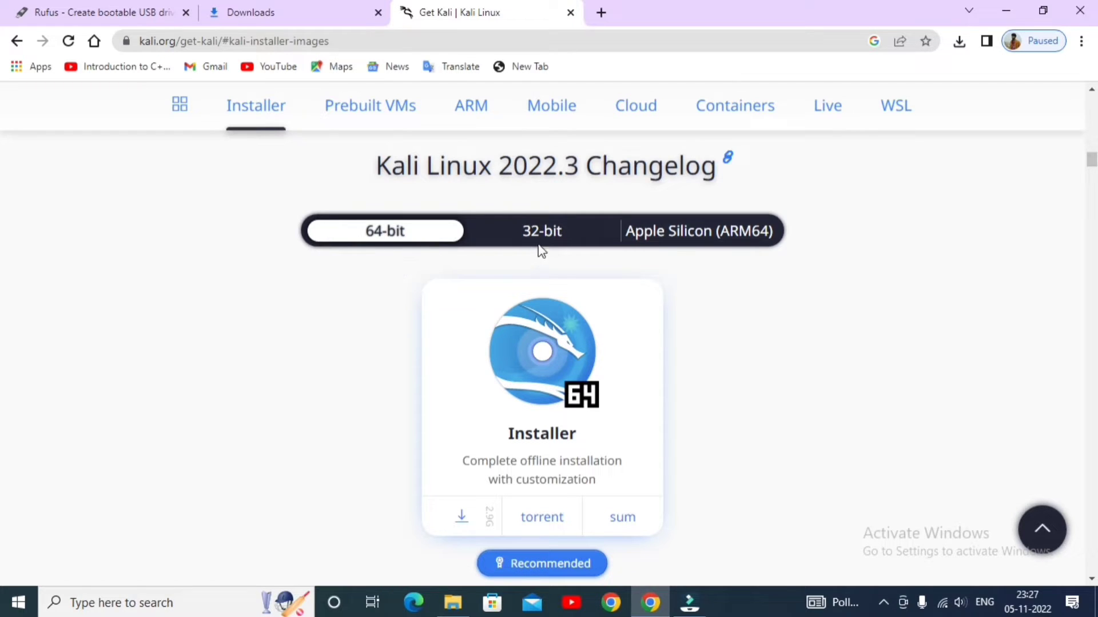
pyautogui.click(392, 237)
# Look over the 64-bit image variants and start the direct download of the recommended Installer image
pyautogui.scroll(-5, 393, 238)
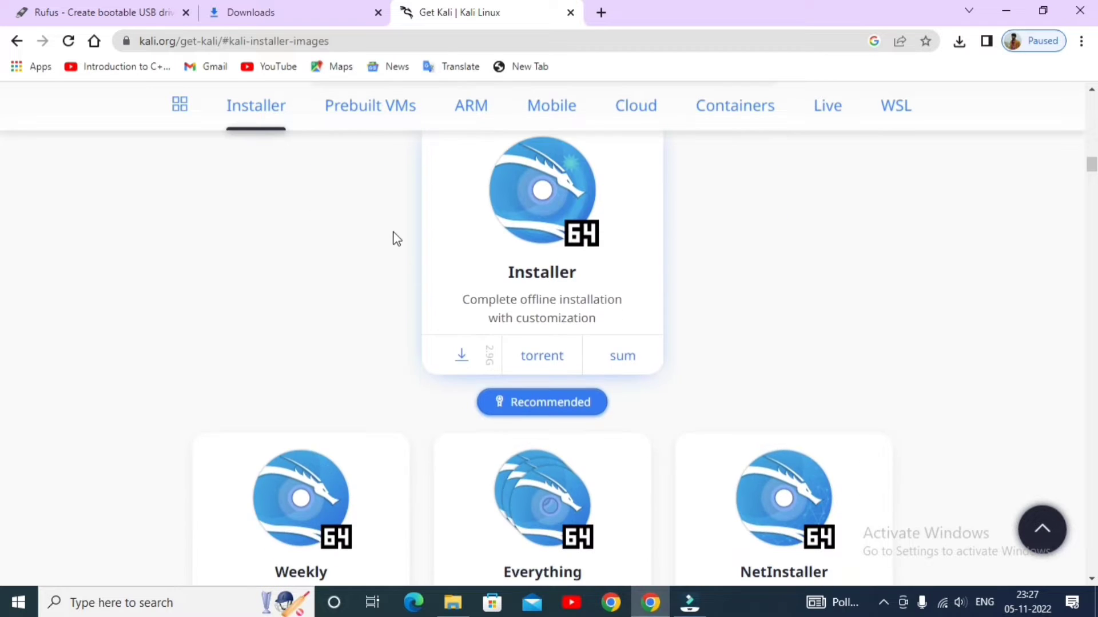
pyautogui.scroll(1, 355, 314)
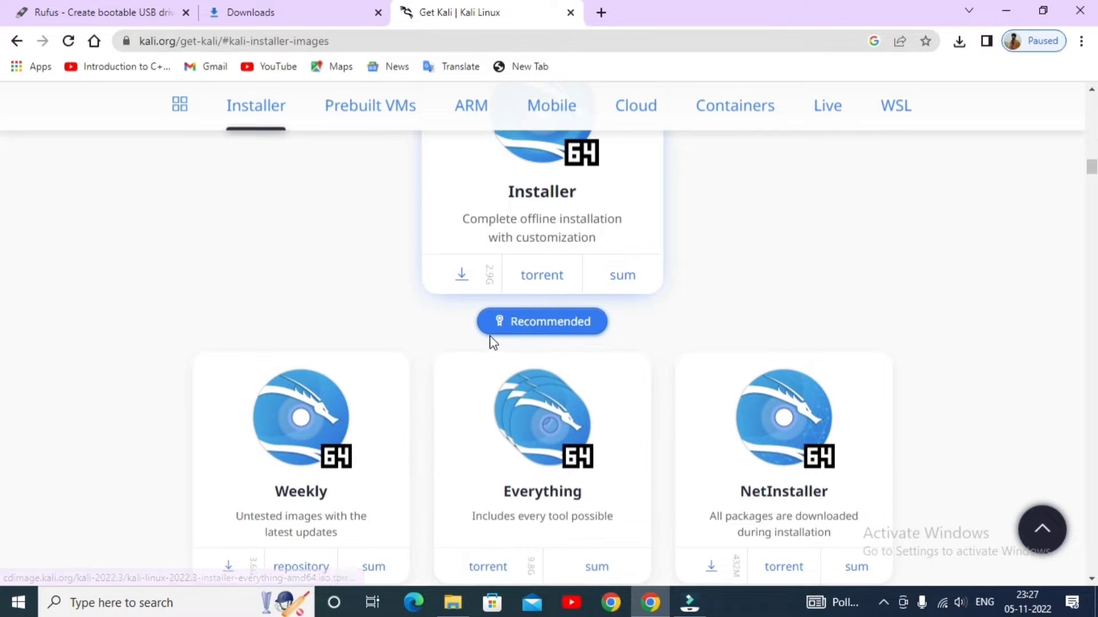
pyautogui.scroll(2, 491, 342)
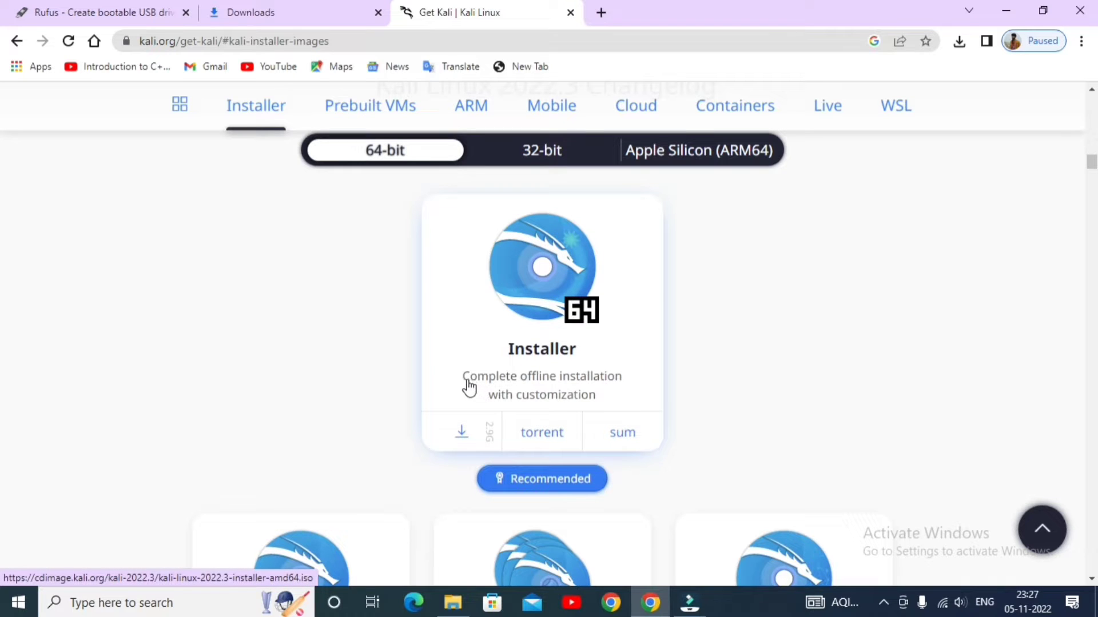
pyautogui.moveTo(487, 375); pyautogui.dragTo(519, 376)
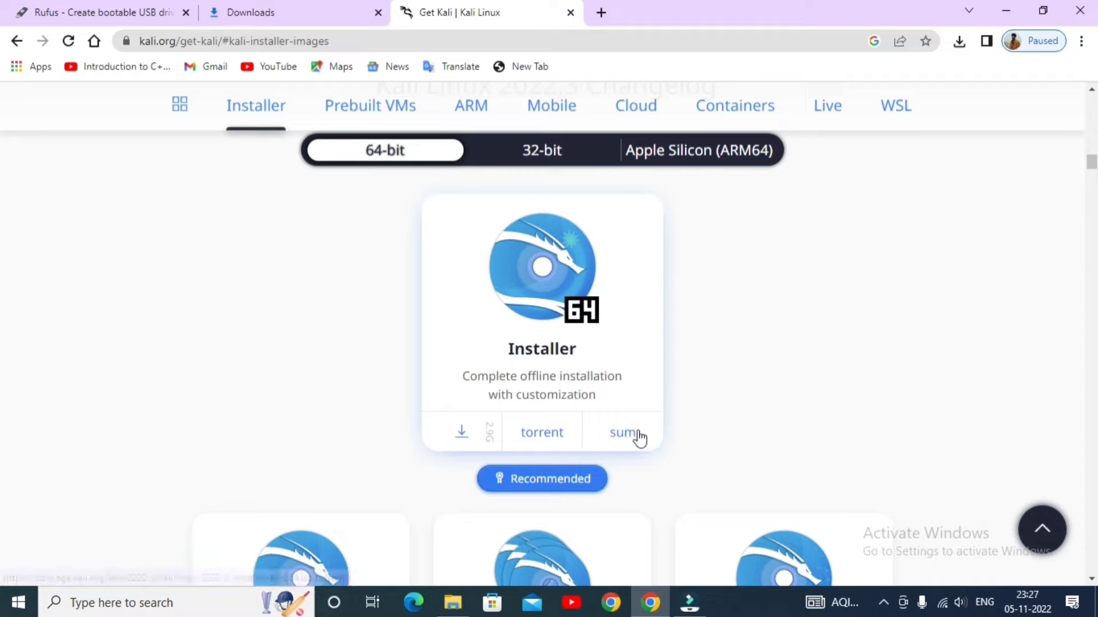
pyautogui.click(460, 434)
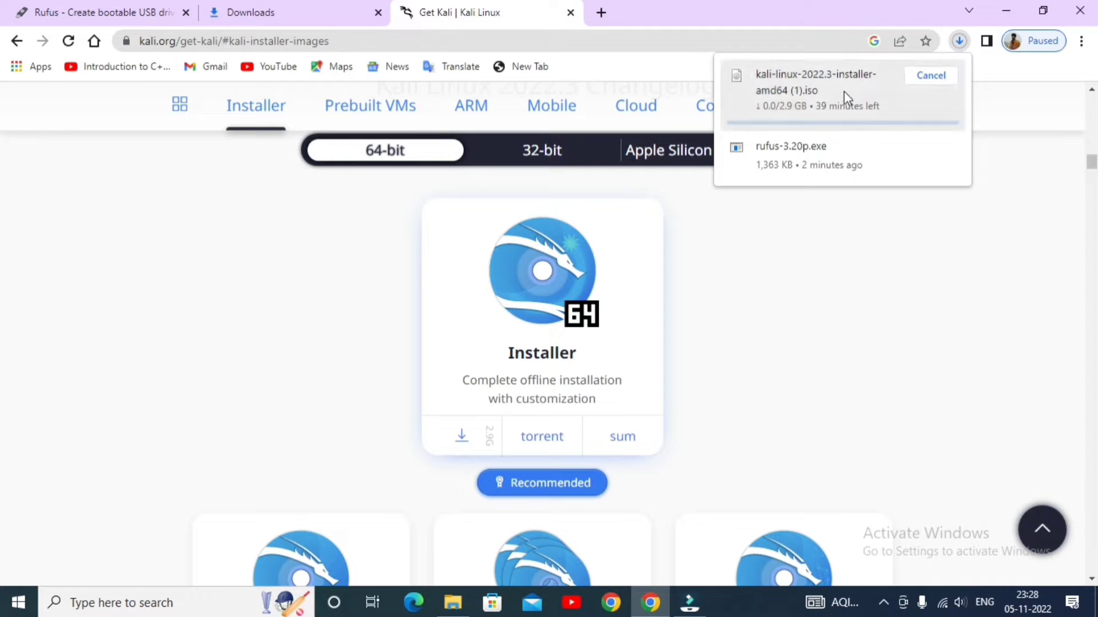
# Check the progress of the kali-linux-2022.3-installer-amd64 (1).iso download in the download history and cancel it
pyautogui.click(263, 13)
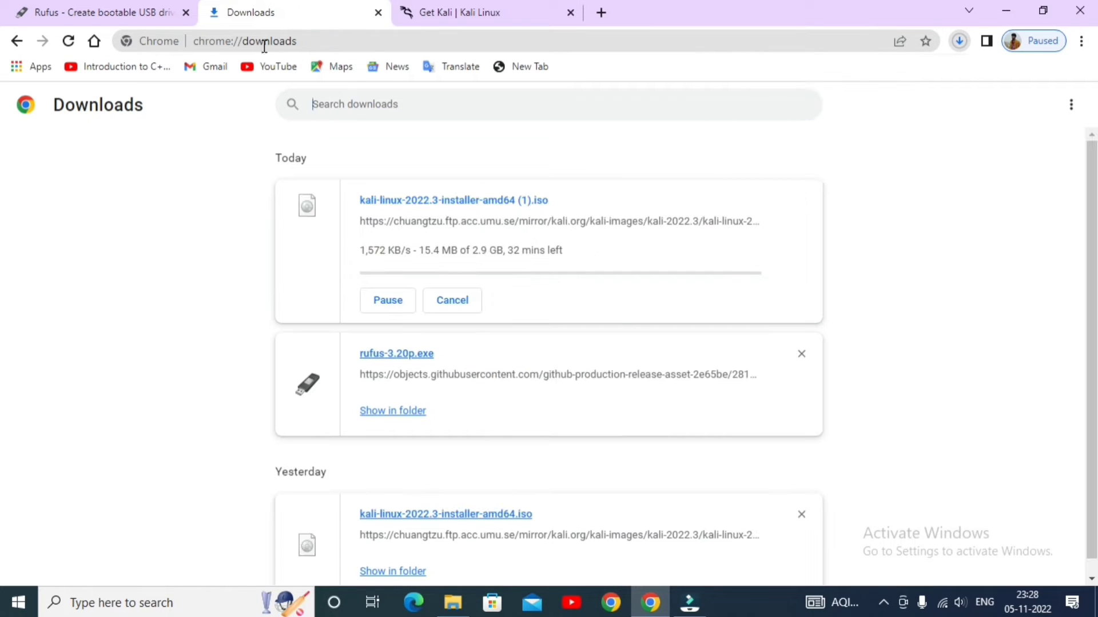
pyautogui.click(68, 40)
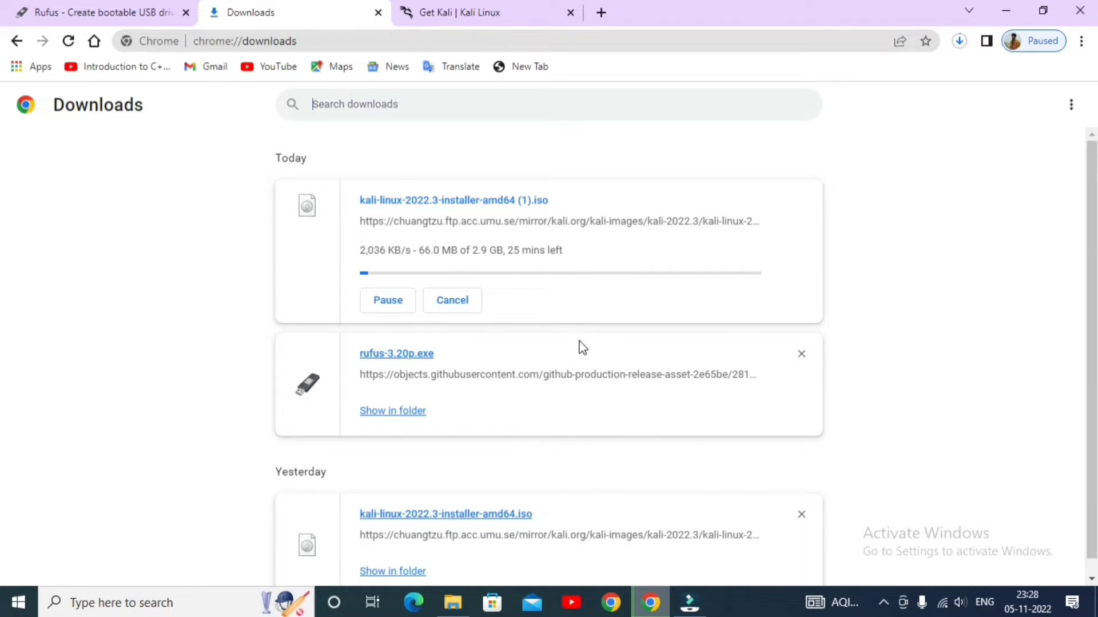
pyautogui.scroll(-1, 582, 398)
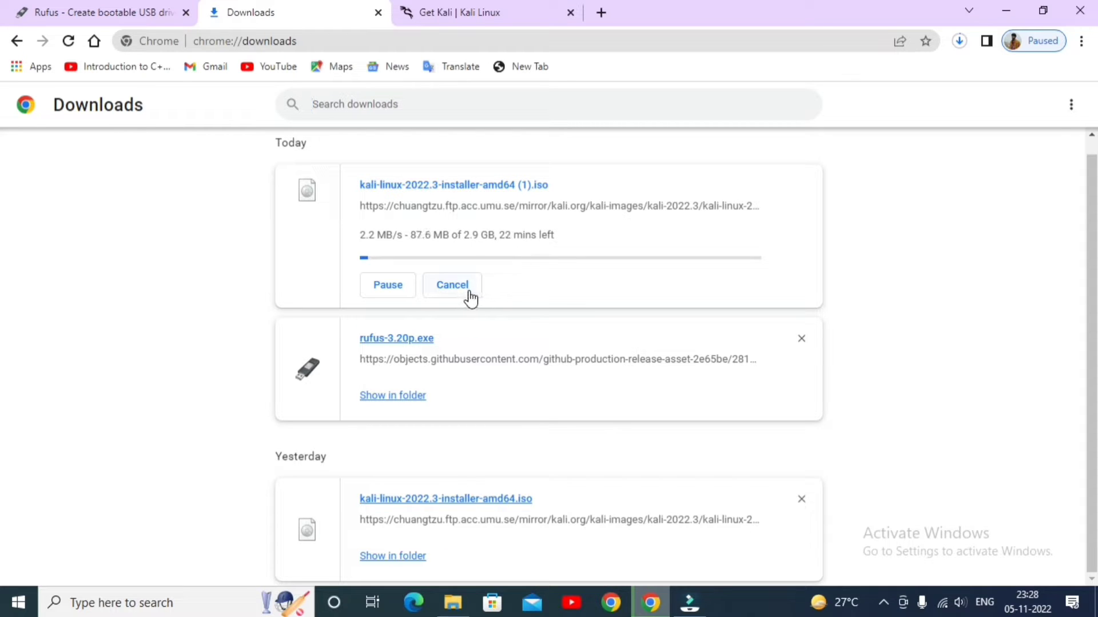
pyautogui.click(452, 284)
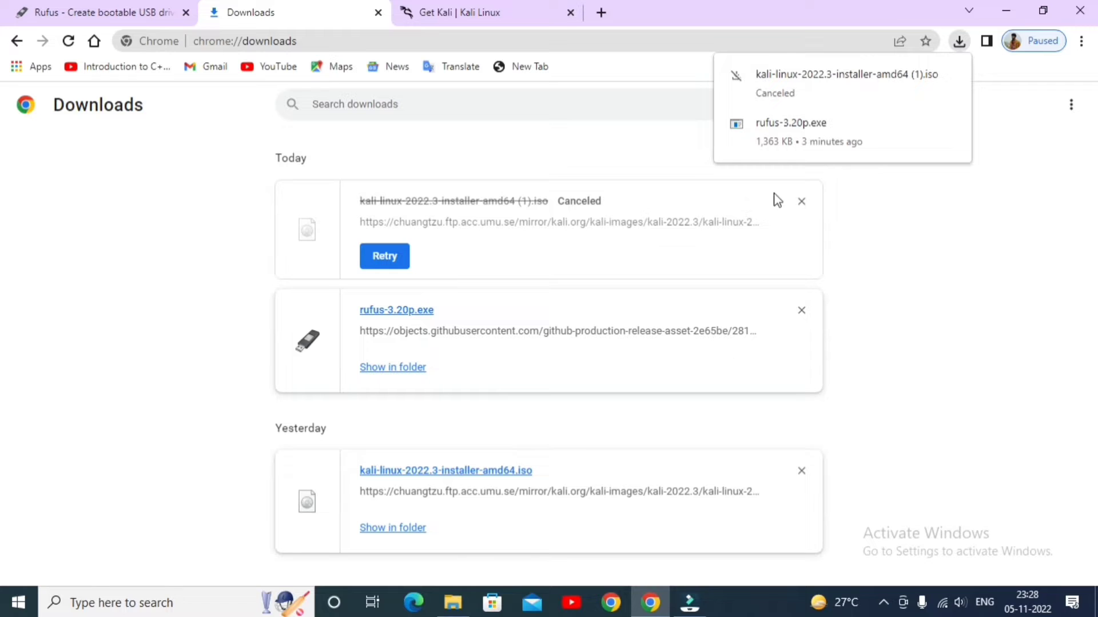
pyautogui.click(943, 202)
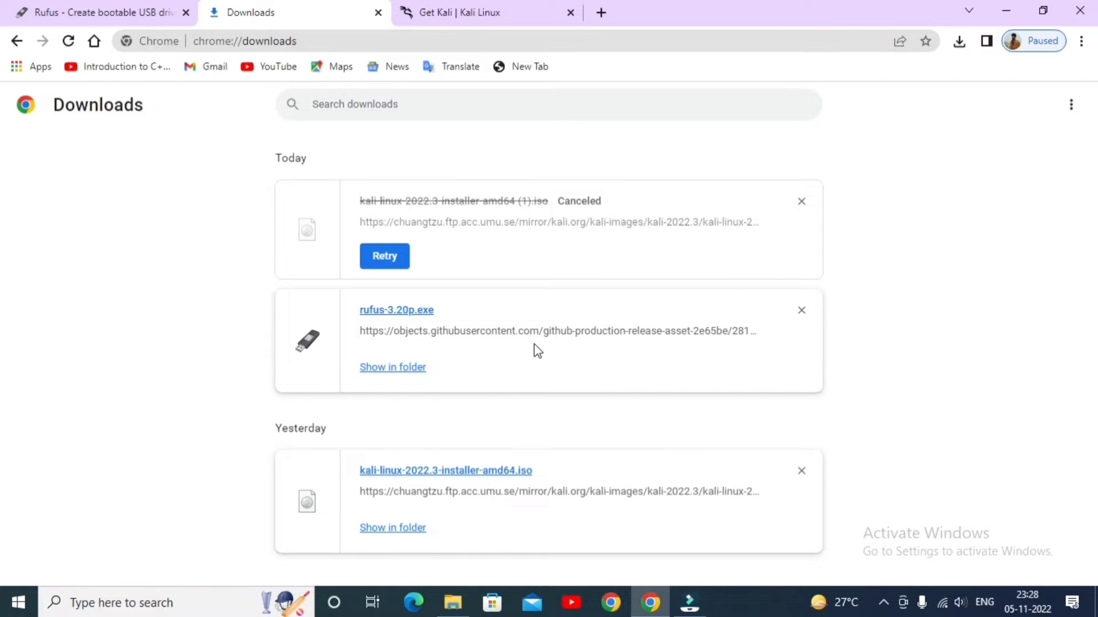
# Show rufus-3.20p.exe in its folder, run it and allow it to check for application updates online
pyautogui.click(386, 373)
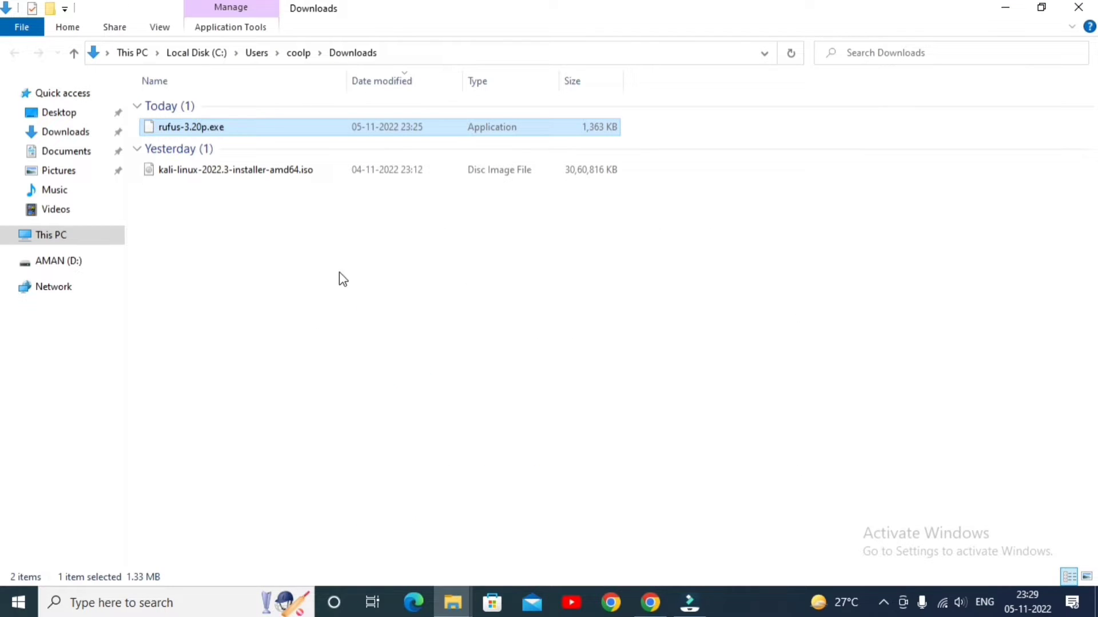
pyautogui.click(328, 246)
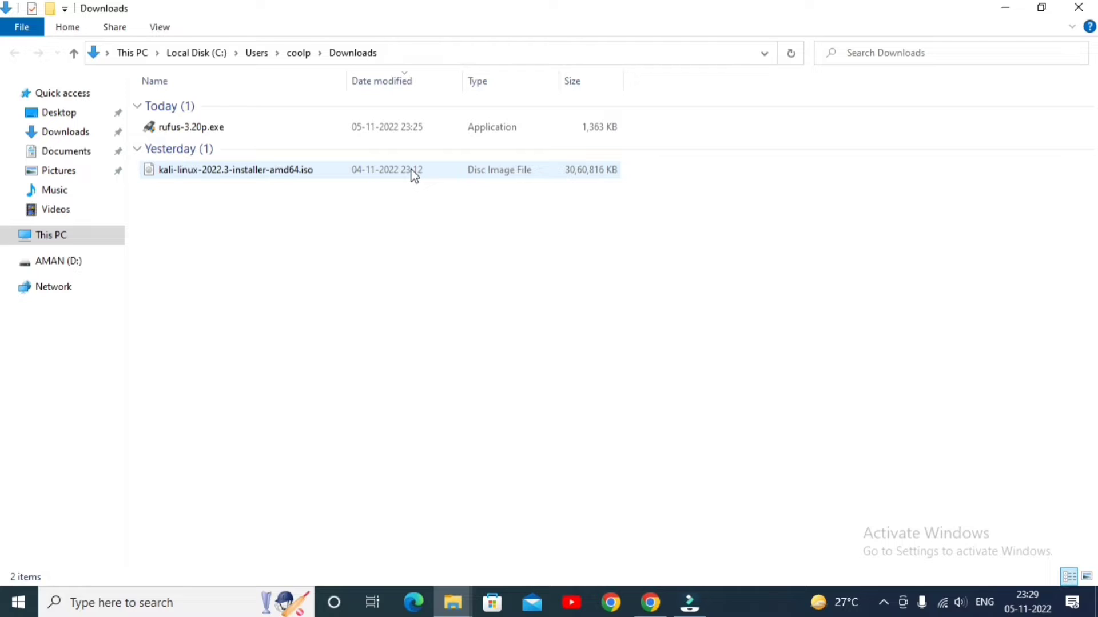
pyautogui.doubleClick(251, 129)
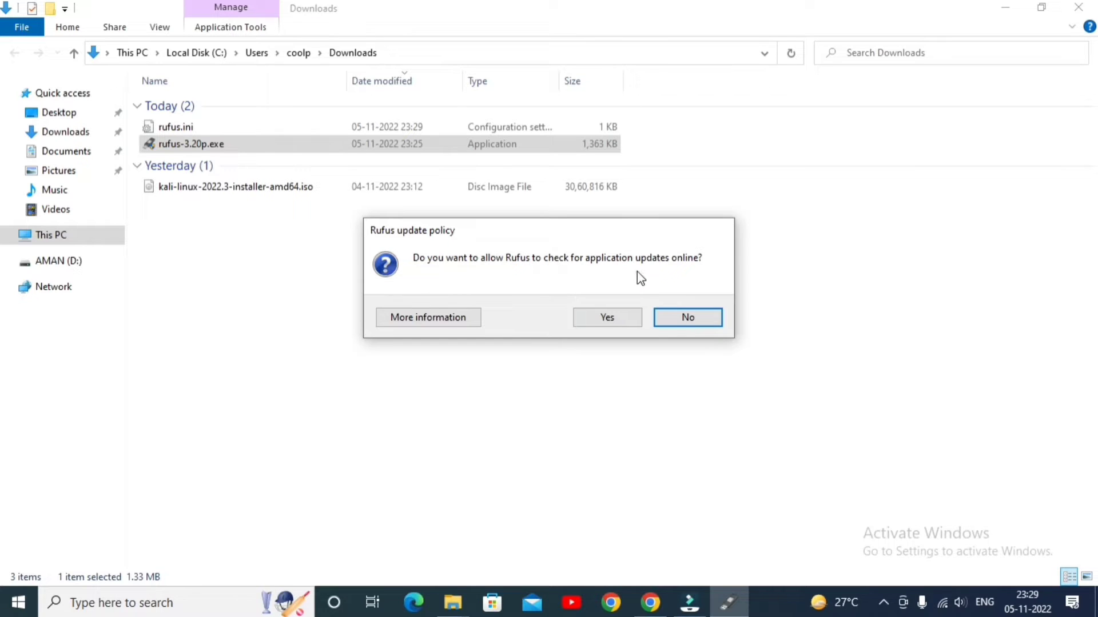
pyautogui.click(608, 316)
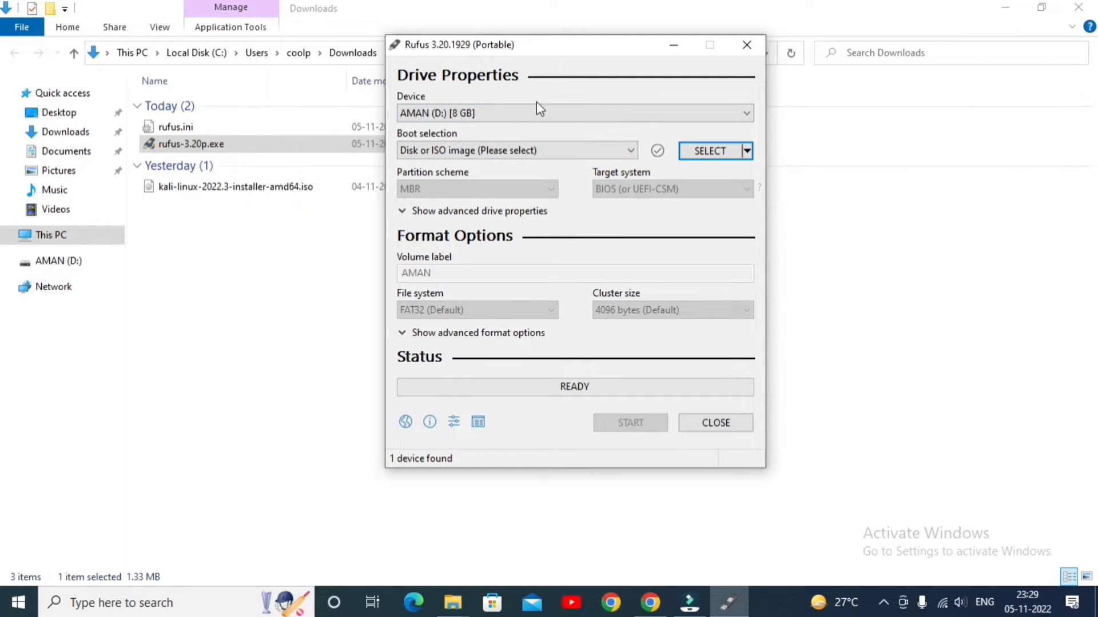
# Select the 8 GB D: drive as the Rufus target device
pyautogui.click(709, 114)
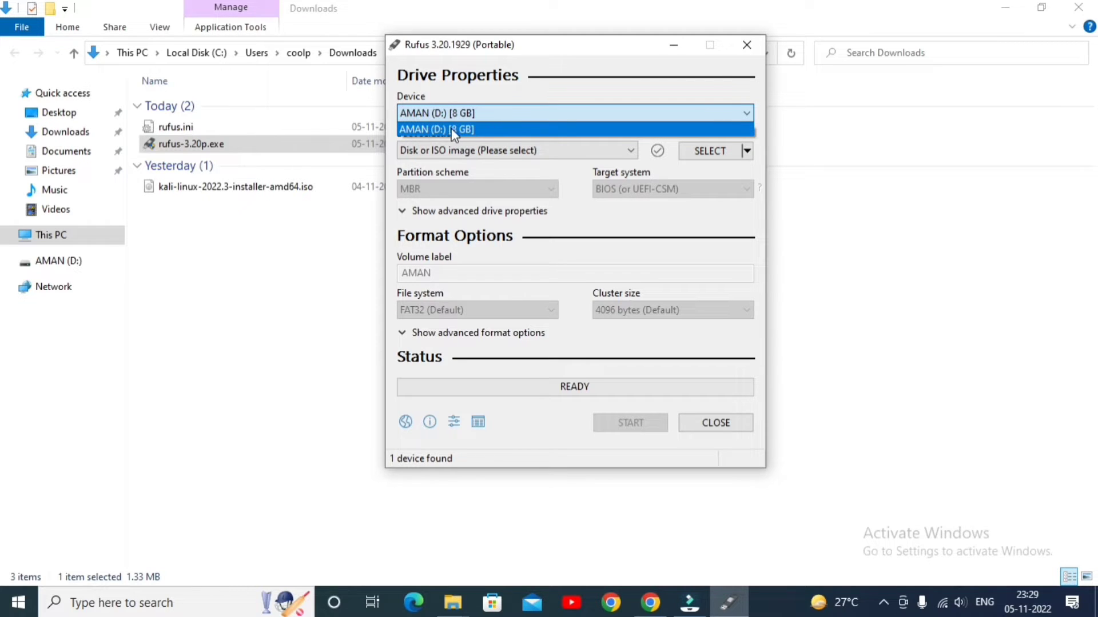
pyautogui.click(631, 96)
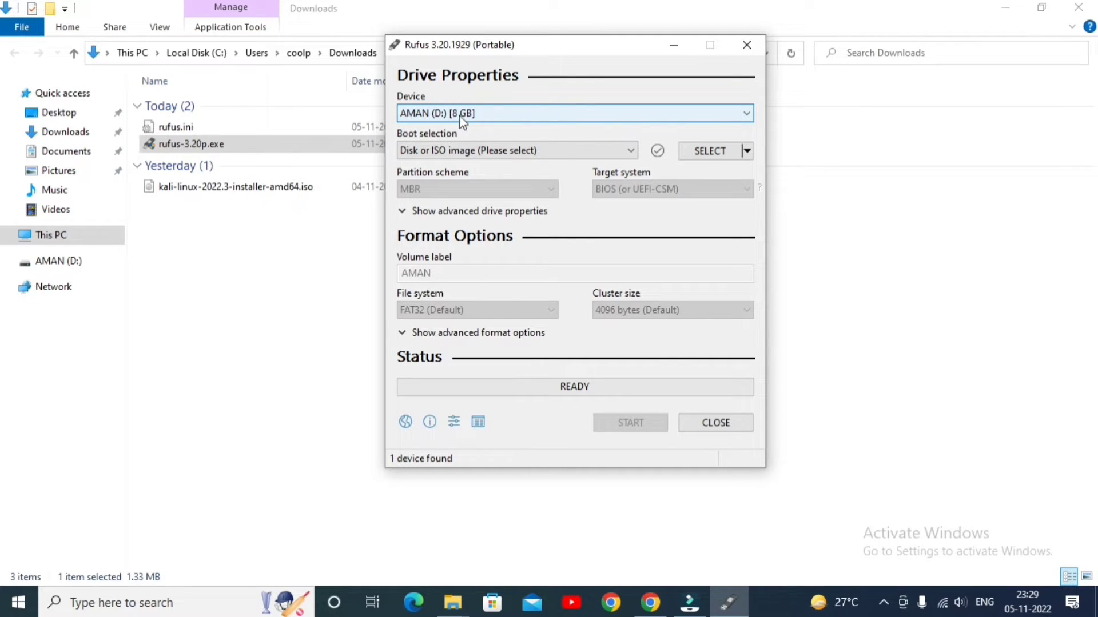
pyautogui.click(650, 114)
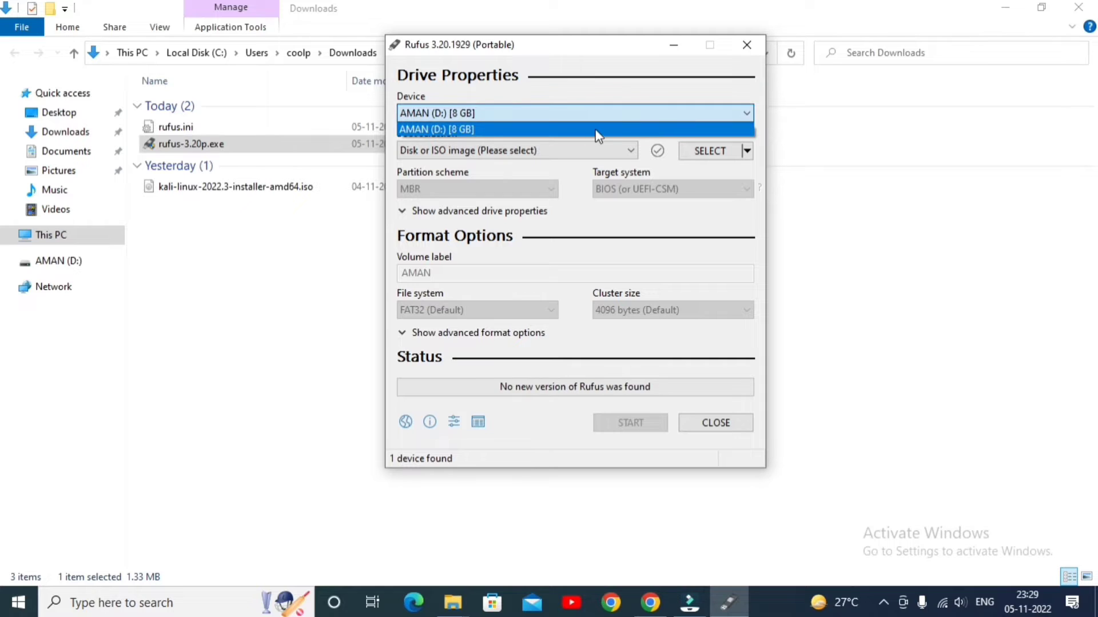
pyautogui.click(597, 134)
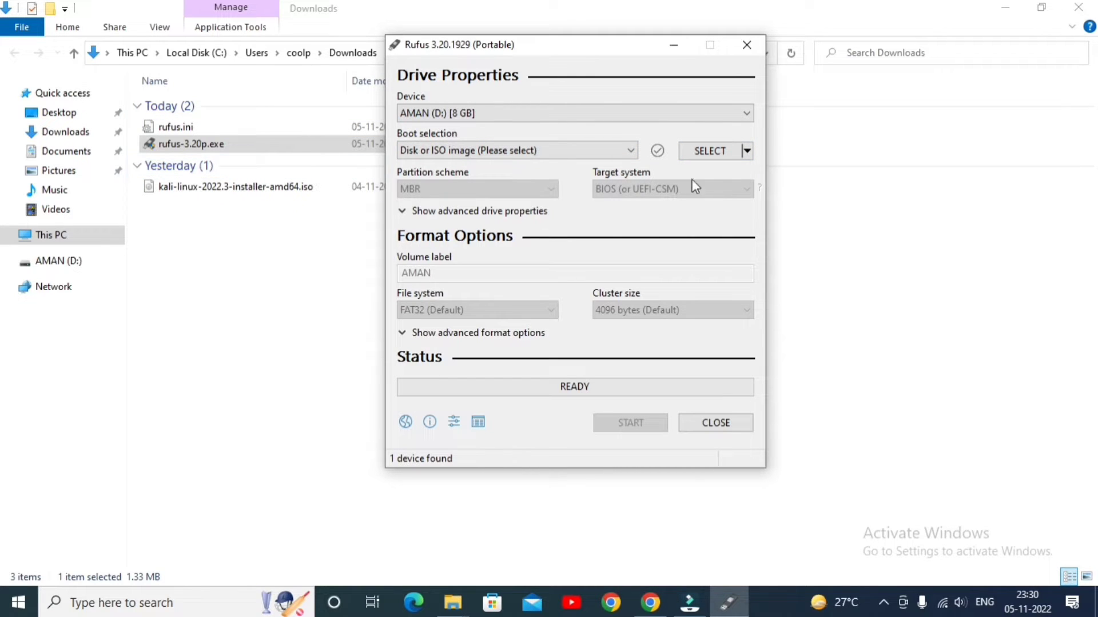
# Load kali-linux-2022.3-installer-amd64.iso from the Downloads folder as the boot image
pyautogui.click(710, 152)
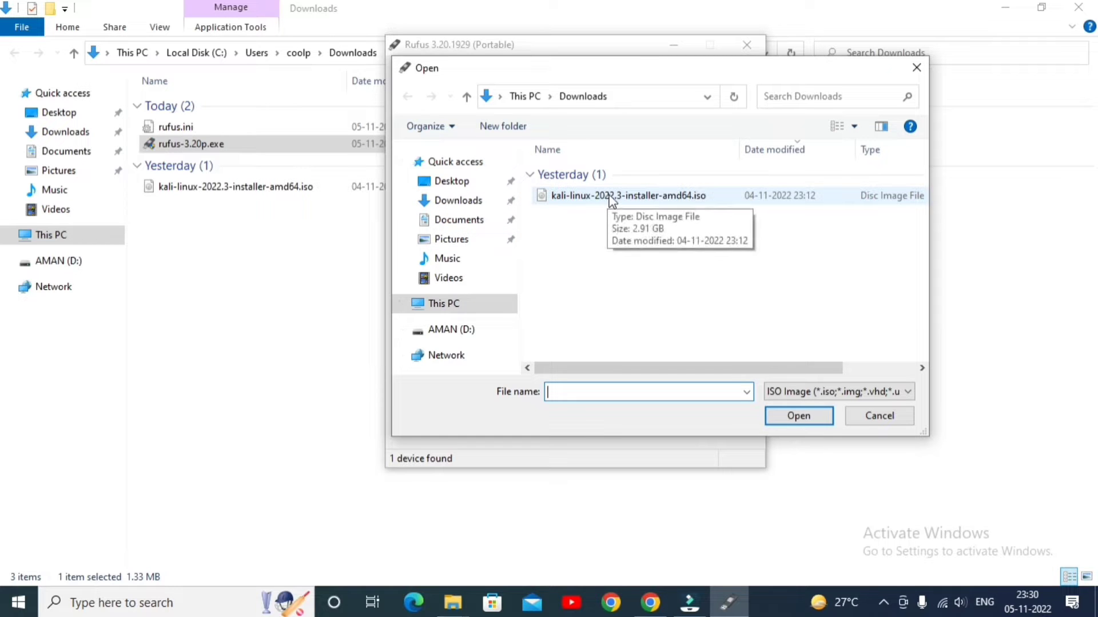
pyautogui.click(468, 210)
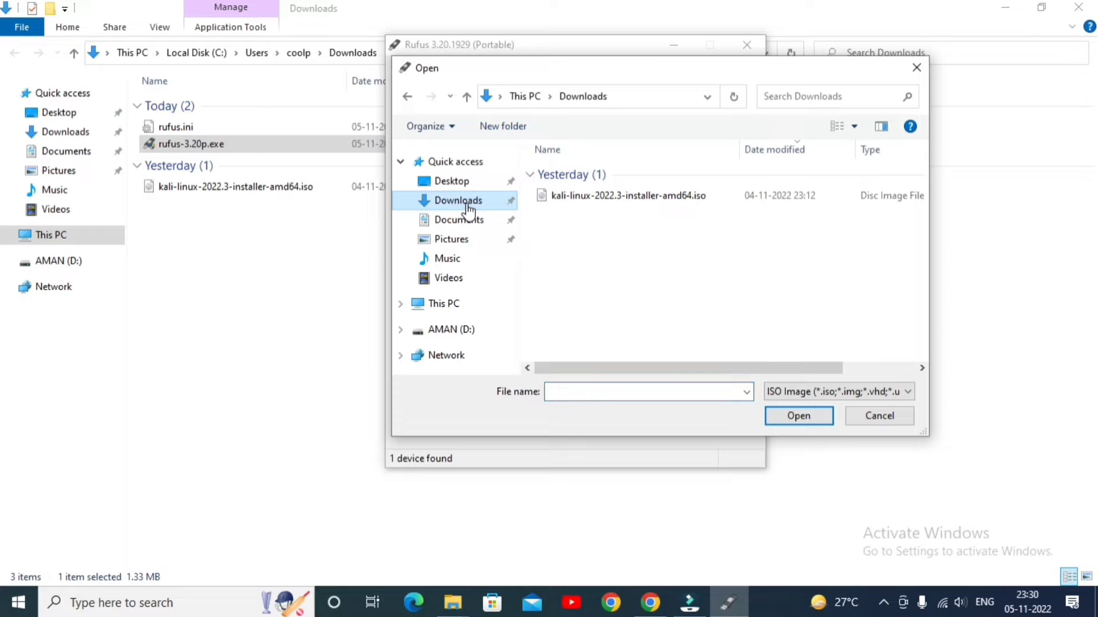
pyautogui.click(610, 197)
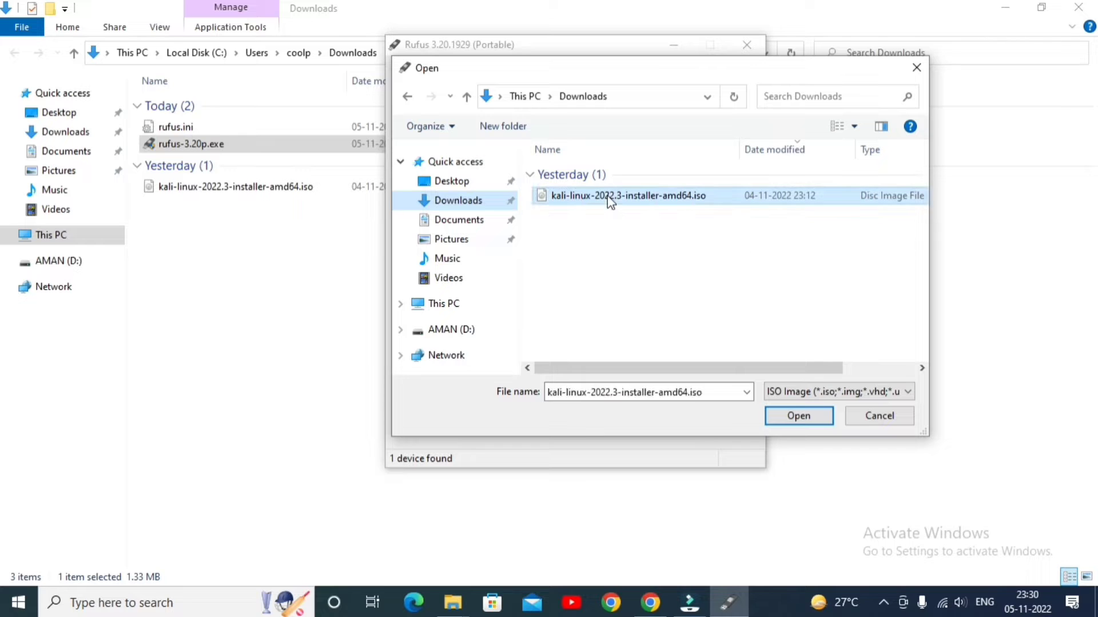
pyautogui.click(793, 417)
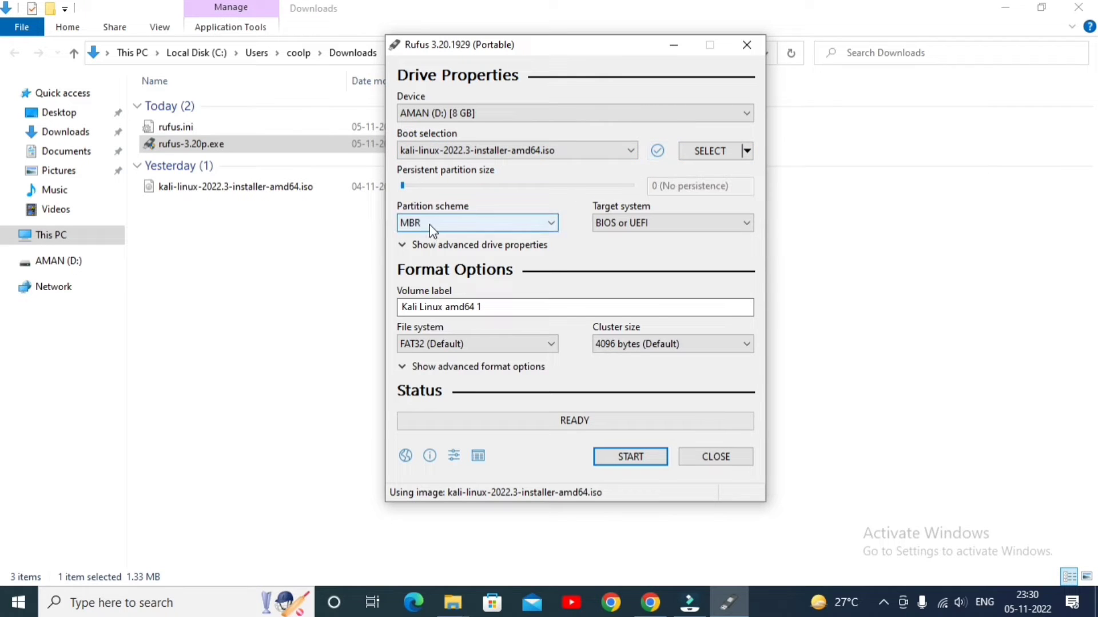
# Review the partition scheme choices and select MBR for the USB drive
pyautogui.click(455, 225)
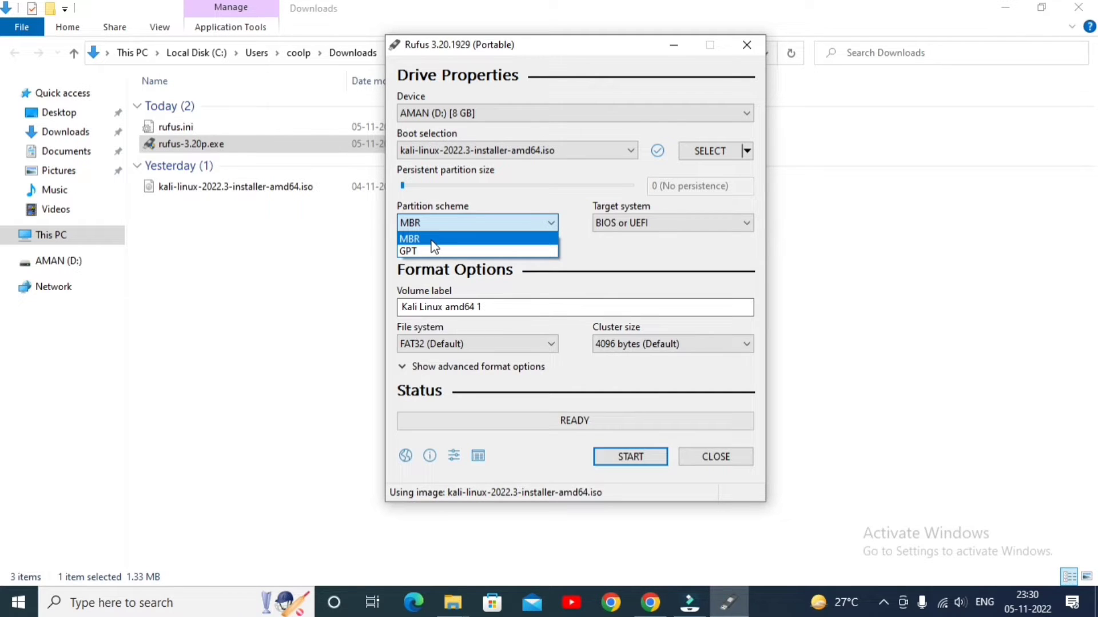
pyautogui.click(671, 257)
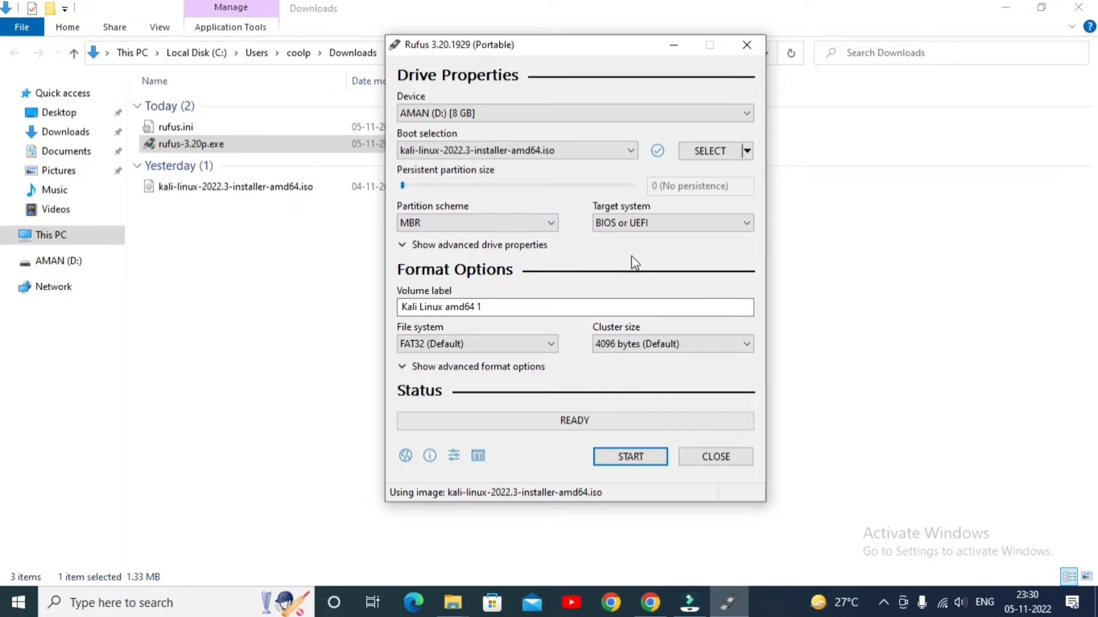
pyautogui.click(525, 224)
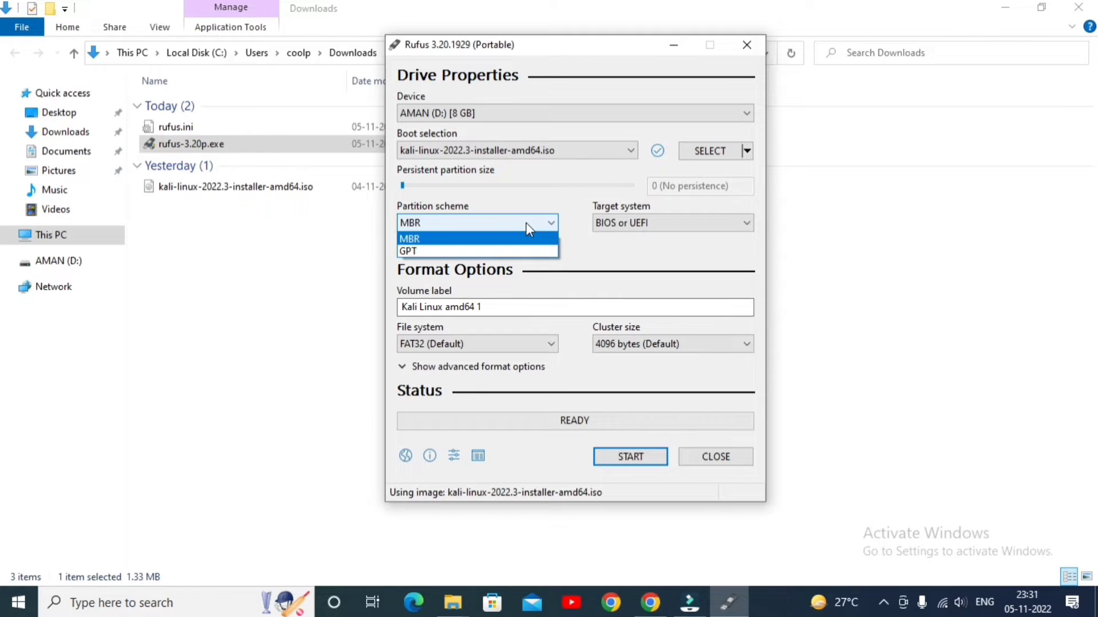
pyautogui.click(490, 239)
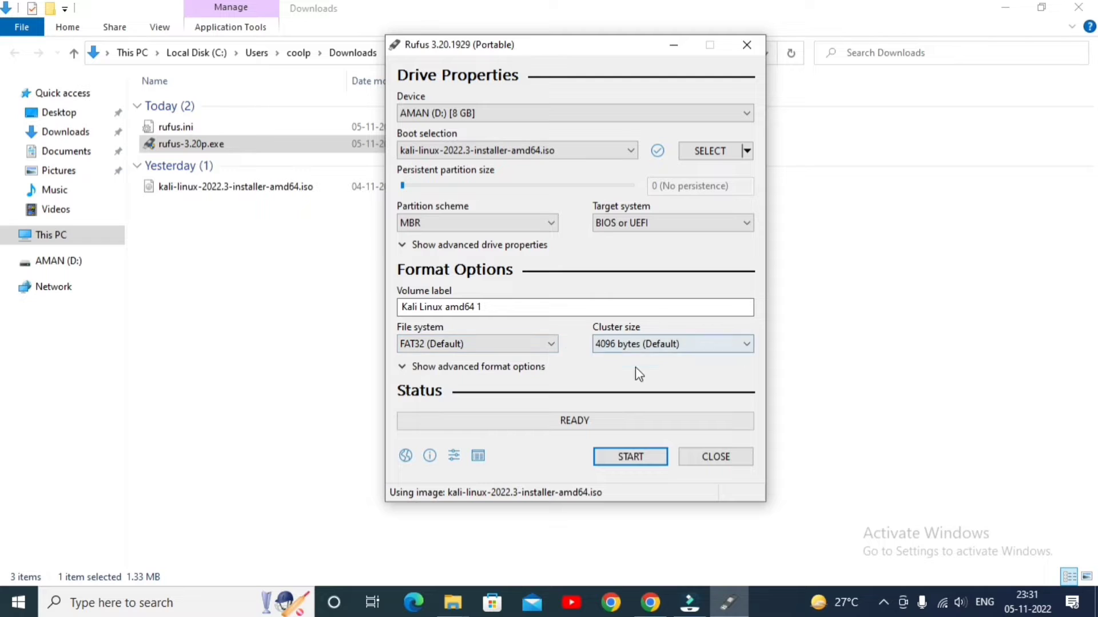
# Write the Kali image to the USB drive in ISO Image mode, allowing the Syslinux download and data erasure, and close Rufus when done
pyautogui.click(633, 451)
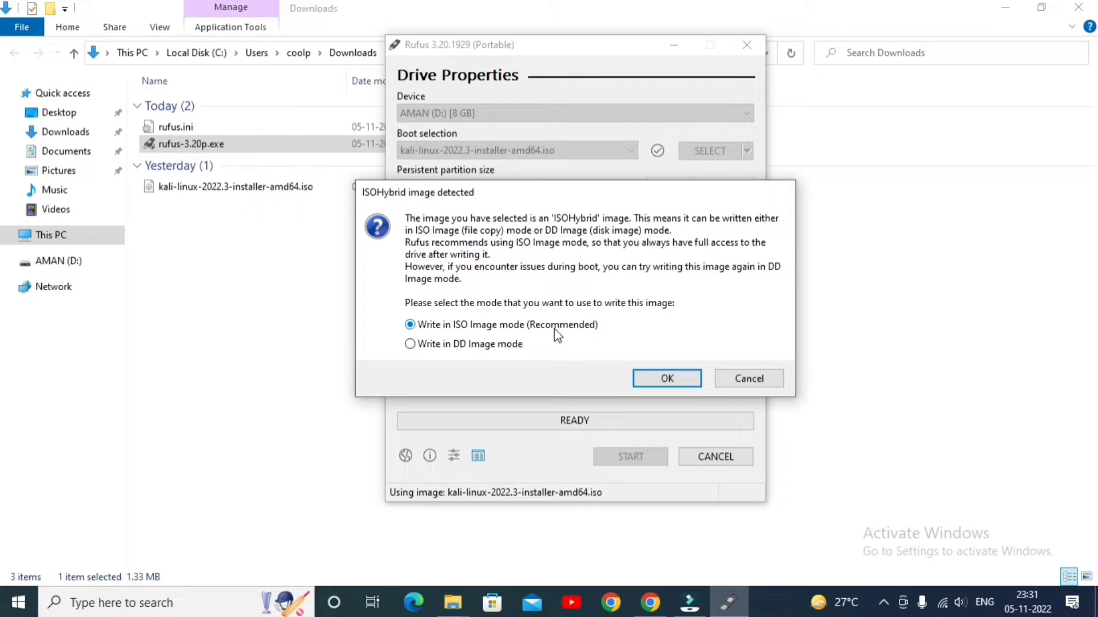
pyautogui.click(664, 375)
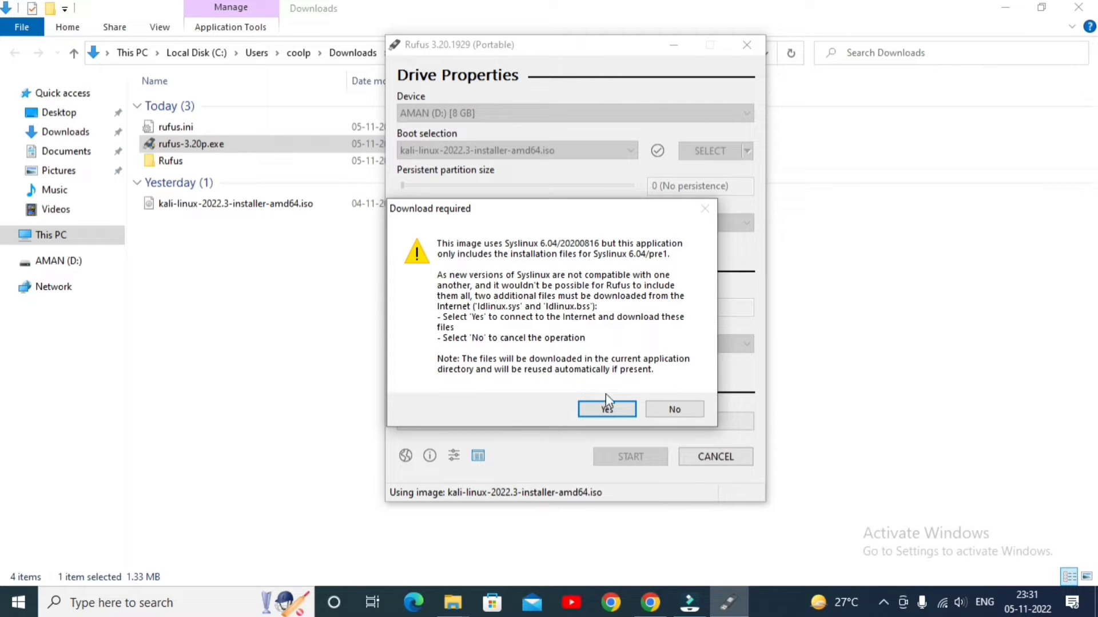
pyautogui.click(605, 409)
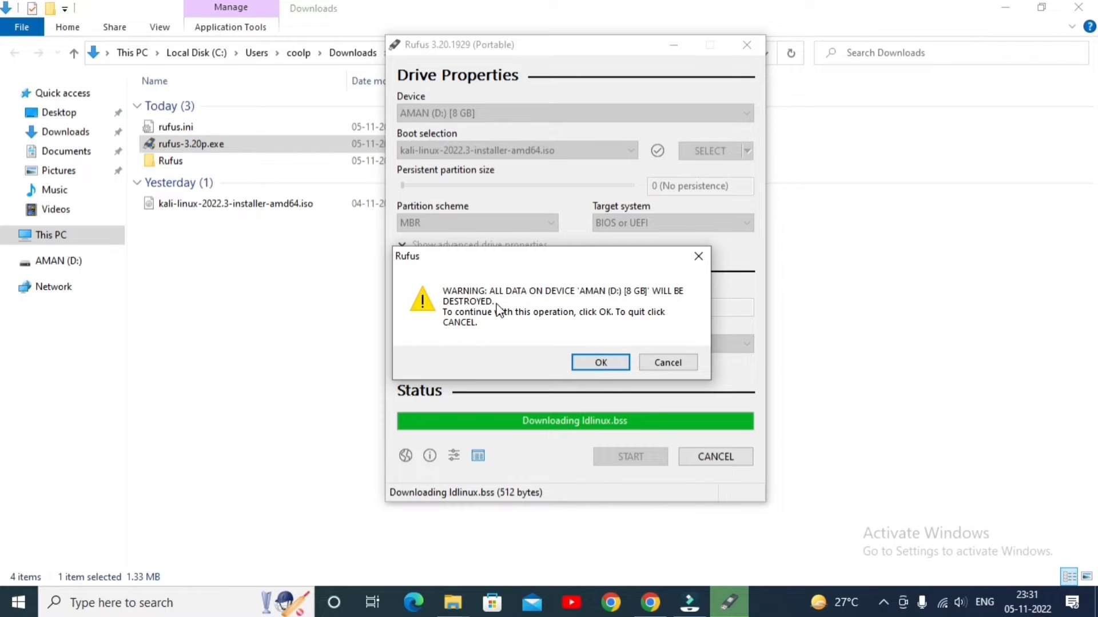
pyautogui.click(598, 364)
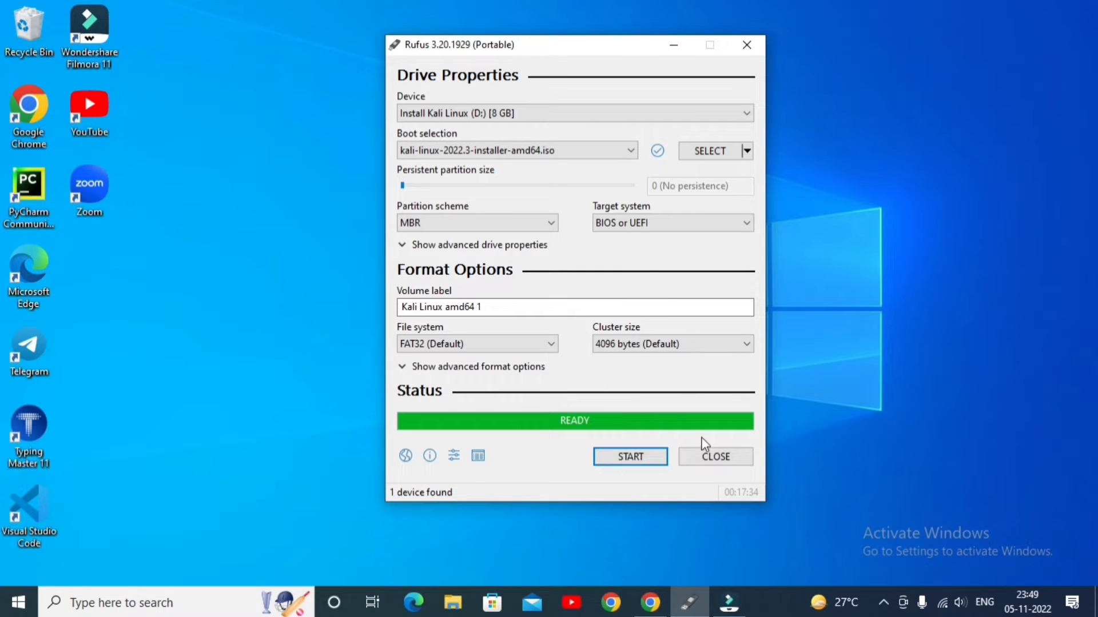
pyautogui.click(715, 457)
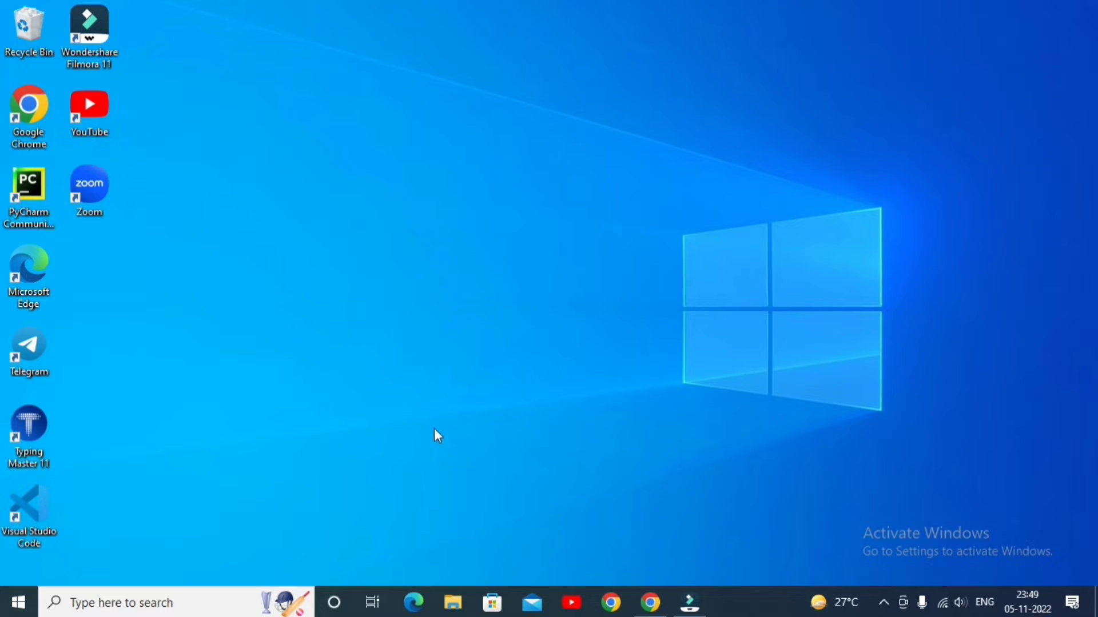
# Show the computer's drives in File Explorer and eject the KALI LINUX (D:) USB drive
pyautogui.click(456, 604)
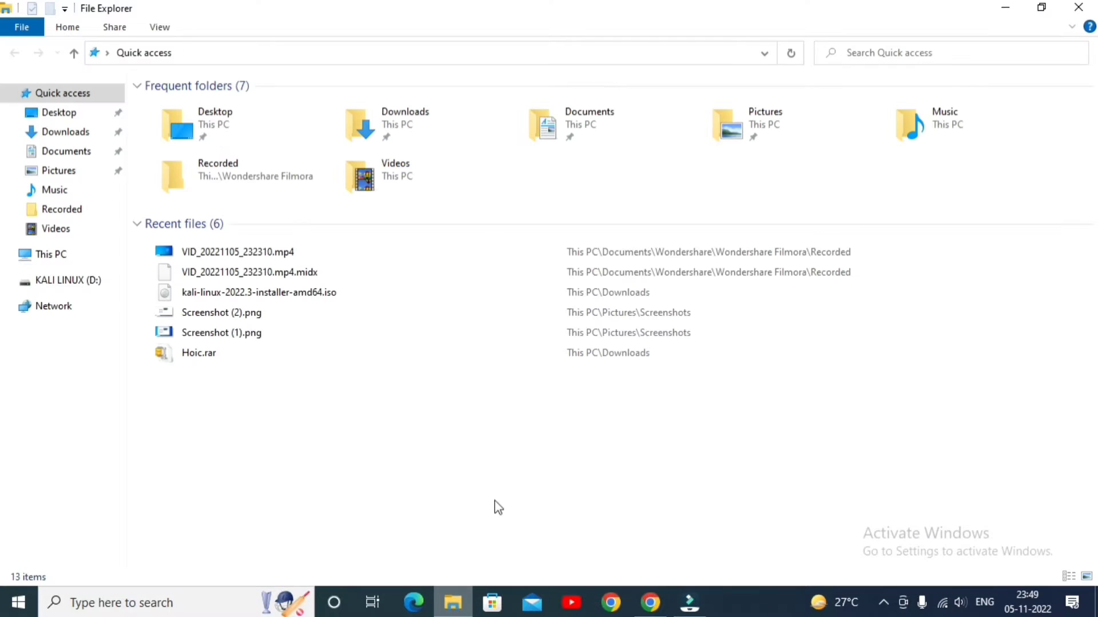
pyautogui.click(51, 258)
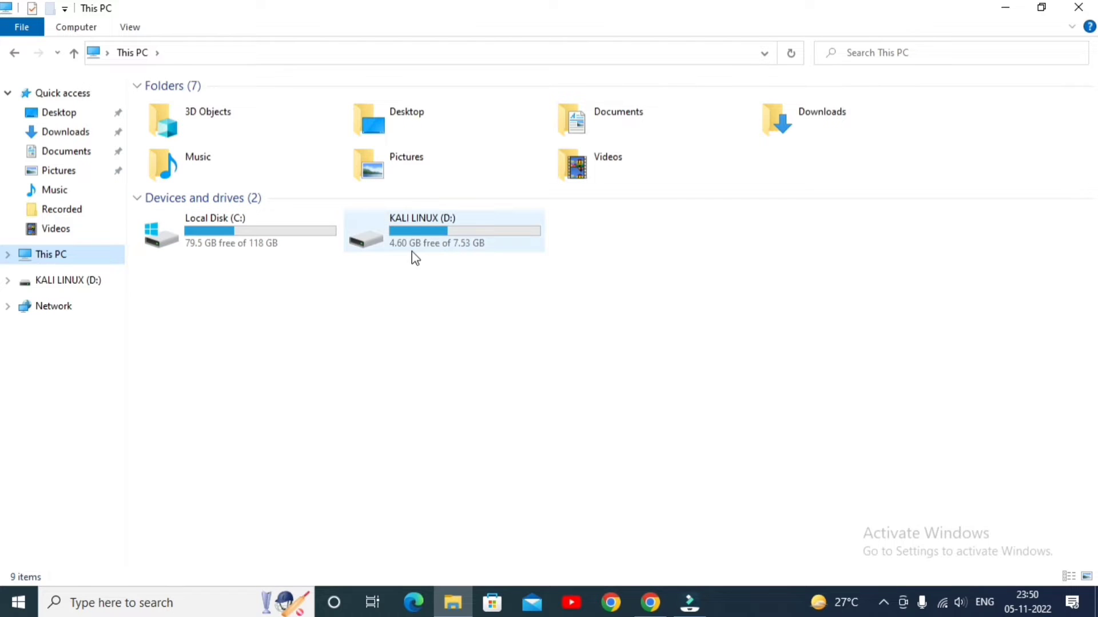
pyautogui.moveTo(465, 254)
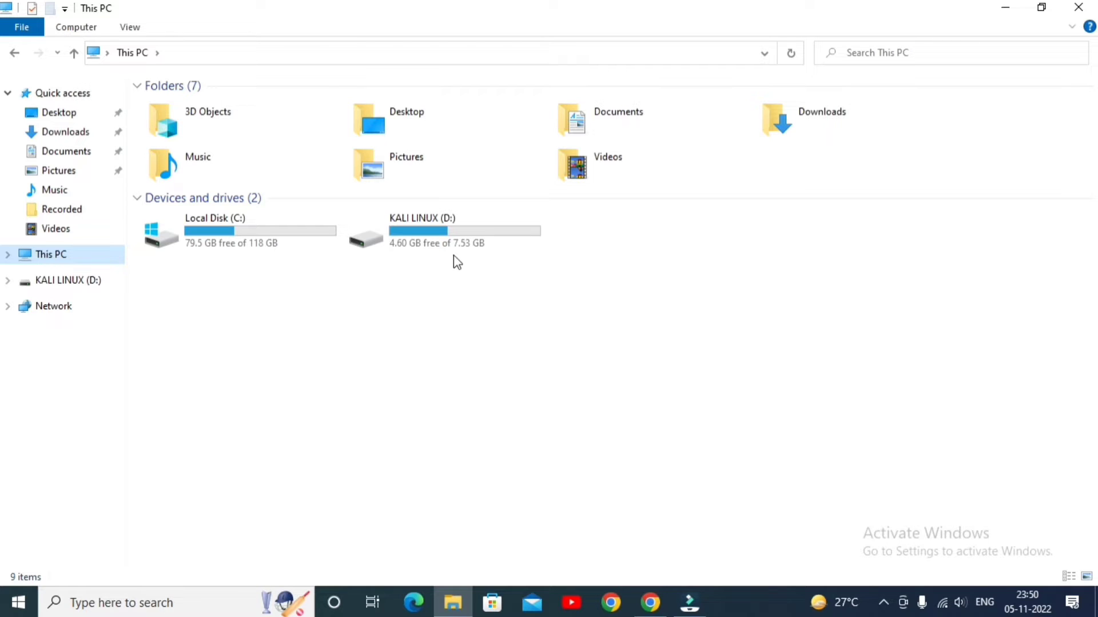
pyautogui.click(388, 233)
pyautogui.rightClick(388, 232)
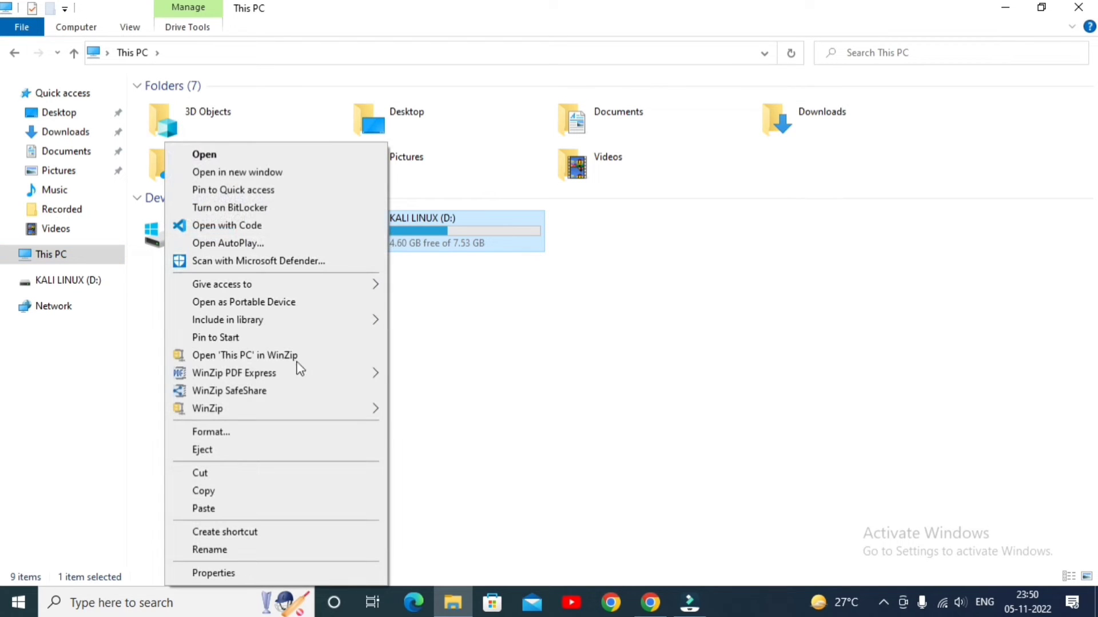
pyautogui.click(256, 450)
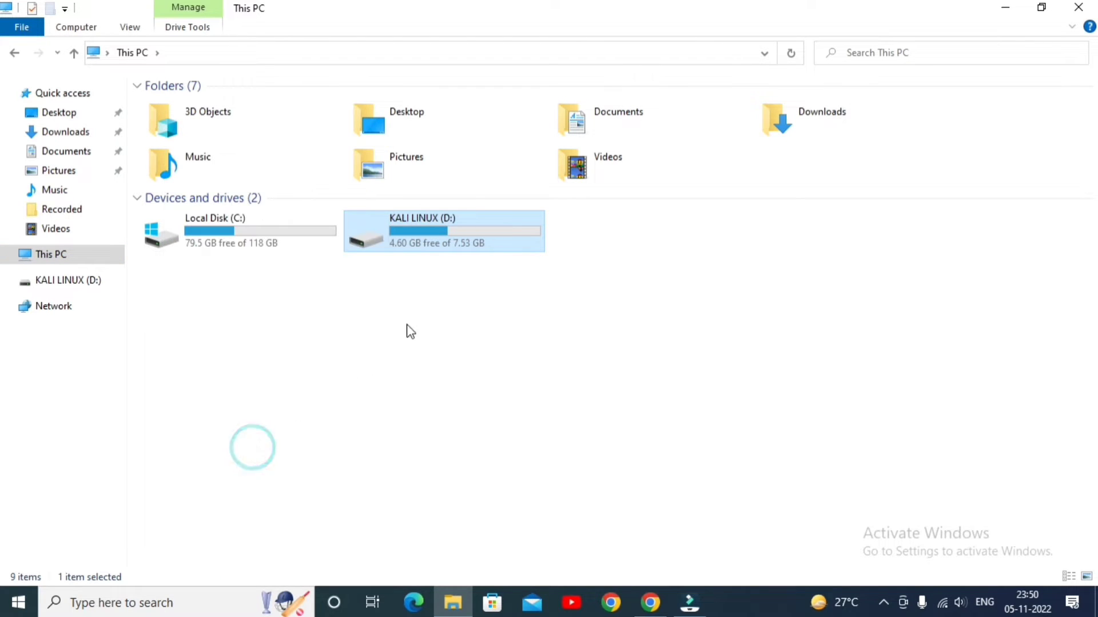